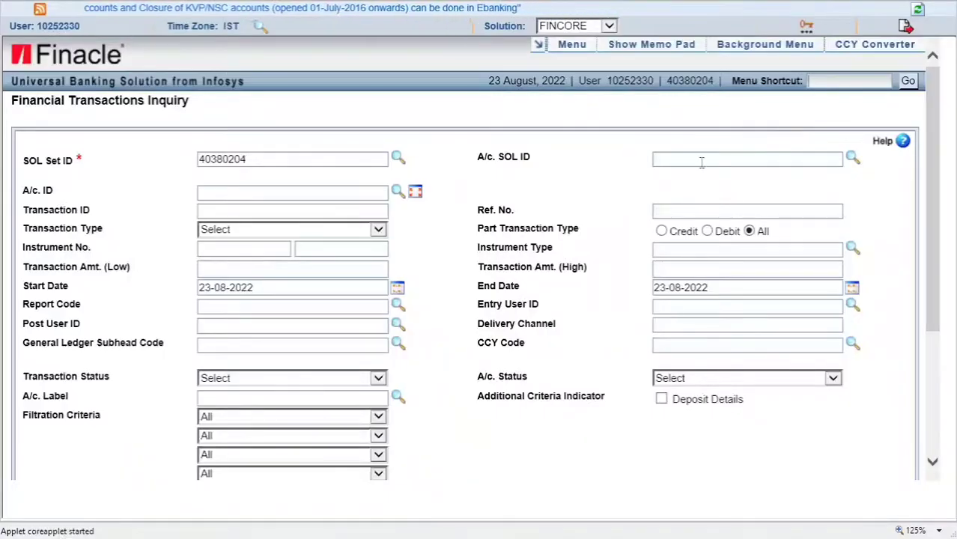
Open the RD Payment screen using the menu shortcut CRDP
scroll(719, 209, "down", 1)
scroll(722, 150, "up", 1)
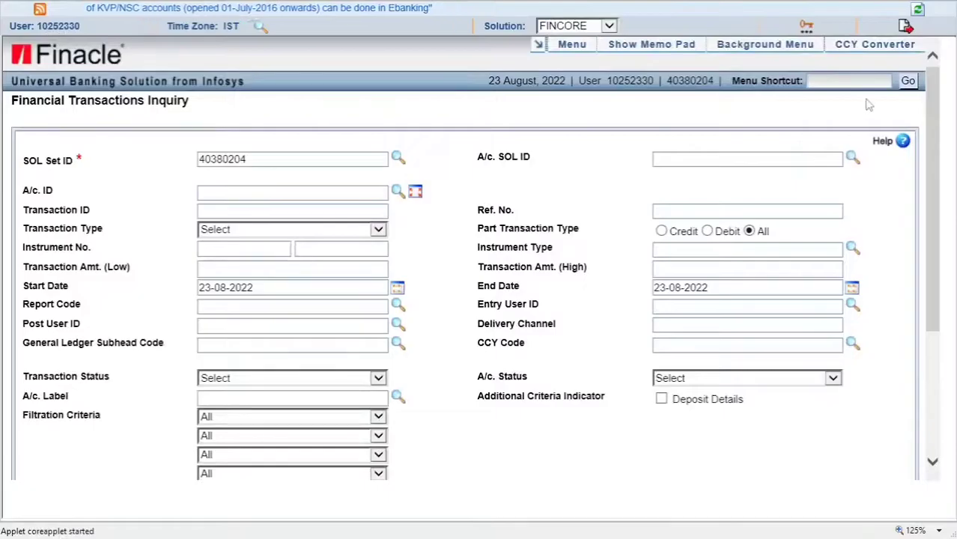
left_click(847, 81)
type("CRDP")
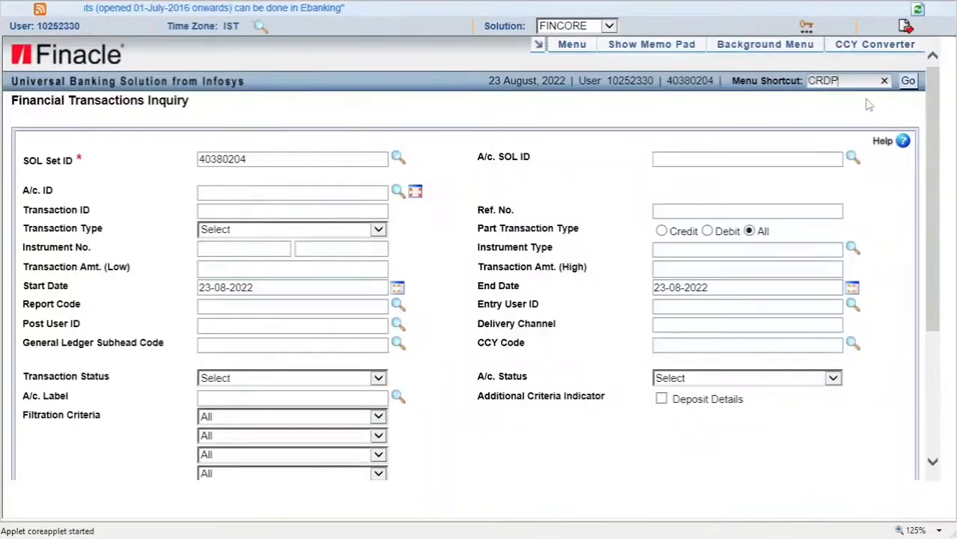
key("Return")
key("Return")
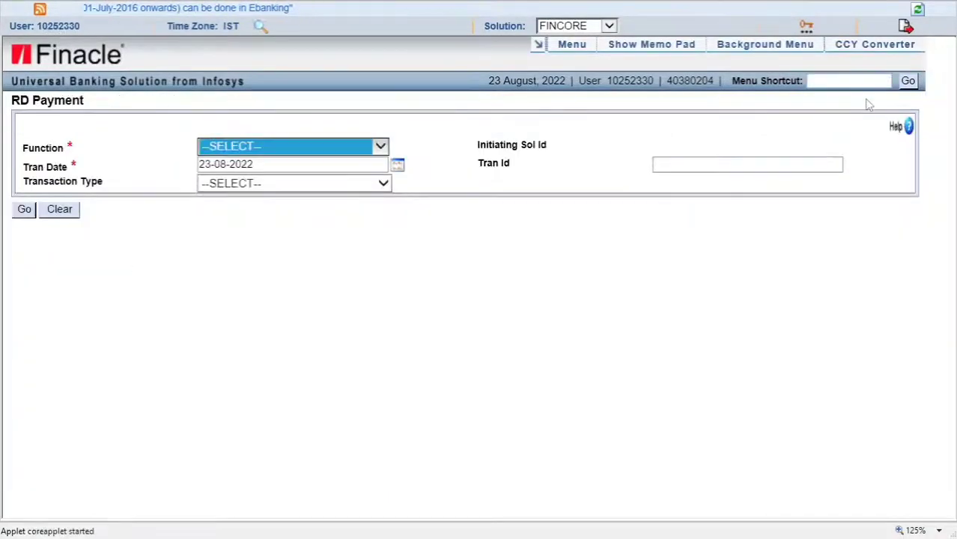
Start an RD payment with function A- ADD and transaction type C/NR- Cash Deposit, and enter the RD account ID
left_click(236, 147)
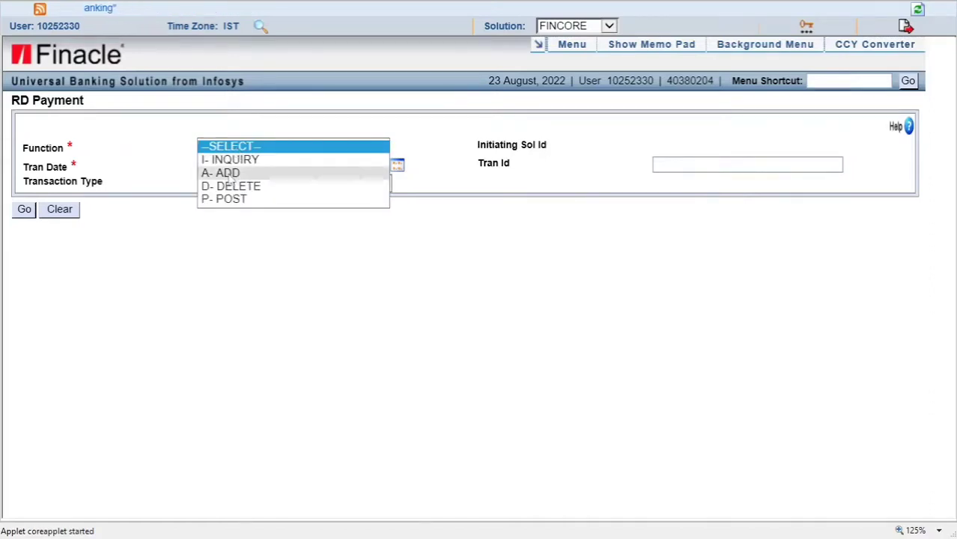
left_click(225, 174)
left_click(245, 187)
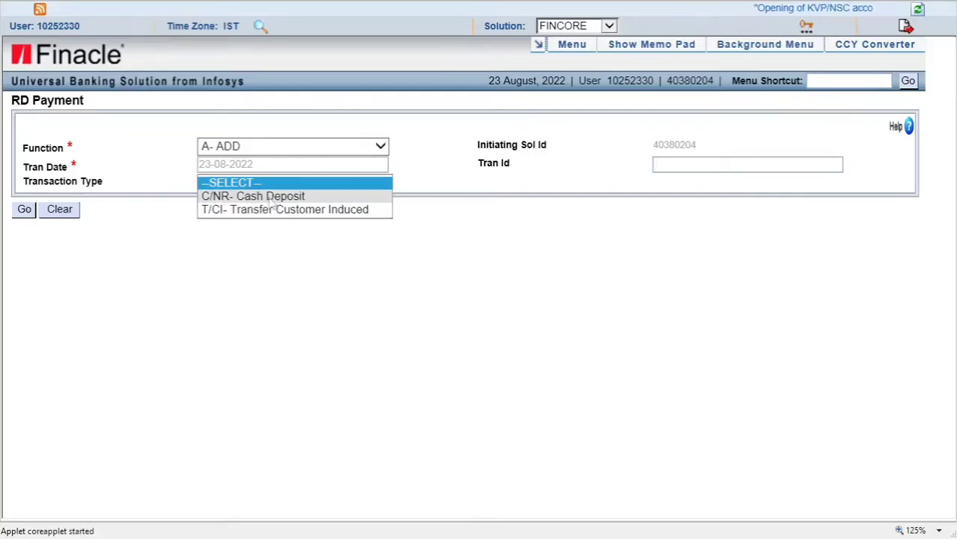
left_click(270, 197)
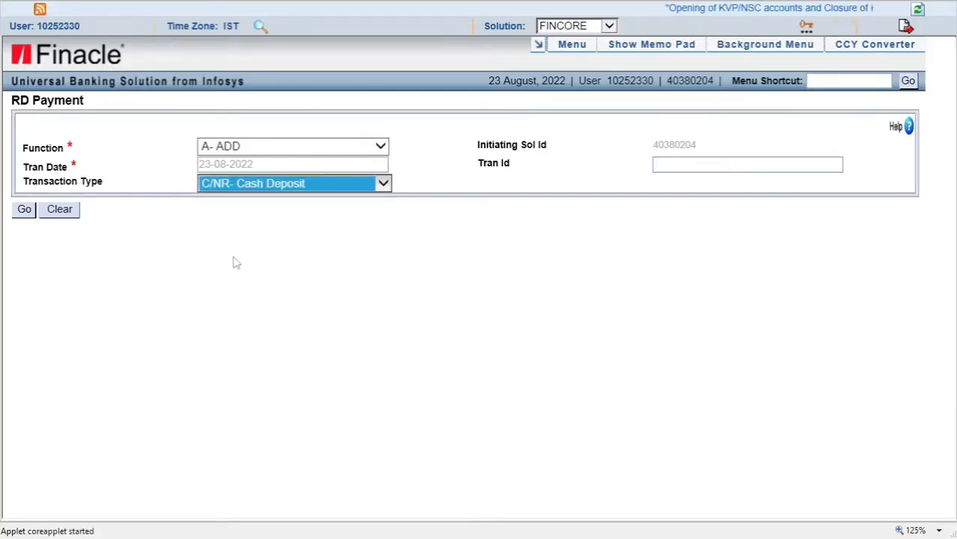
left_click(236, 263)
left_click(25, 211)
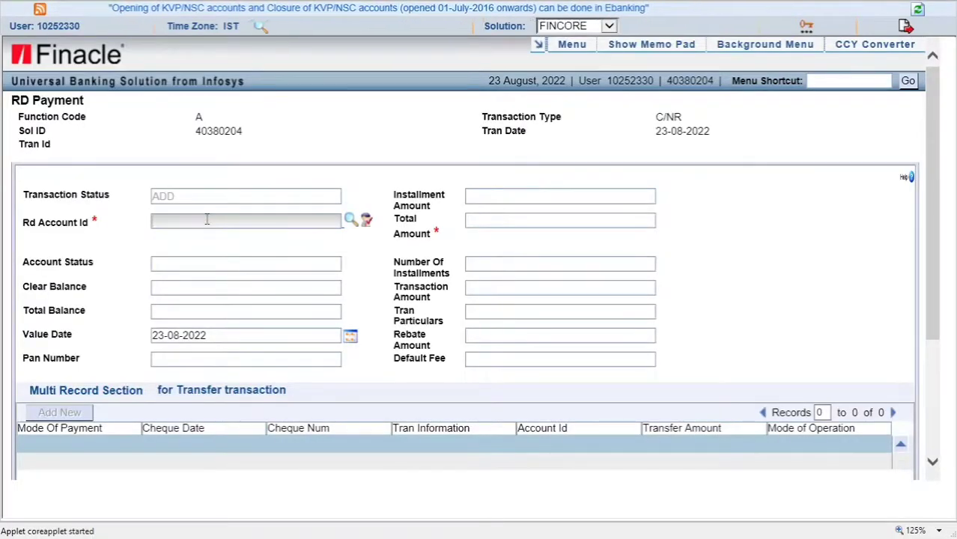
type("40")
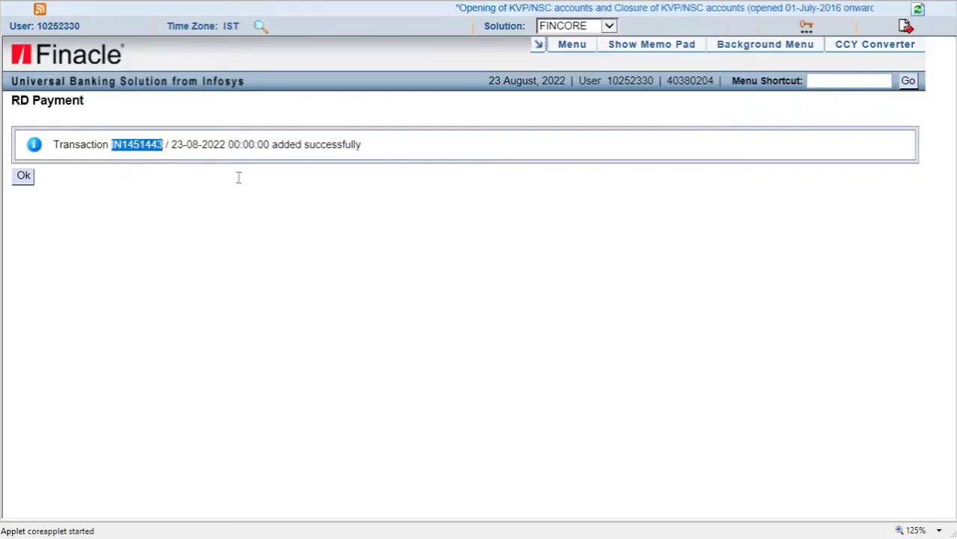
Return to a blank RD Payment form using the menu shortcut CRDP
left_click(845, 80)
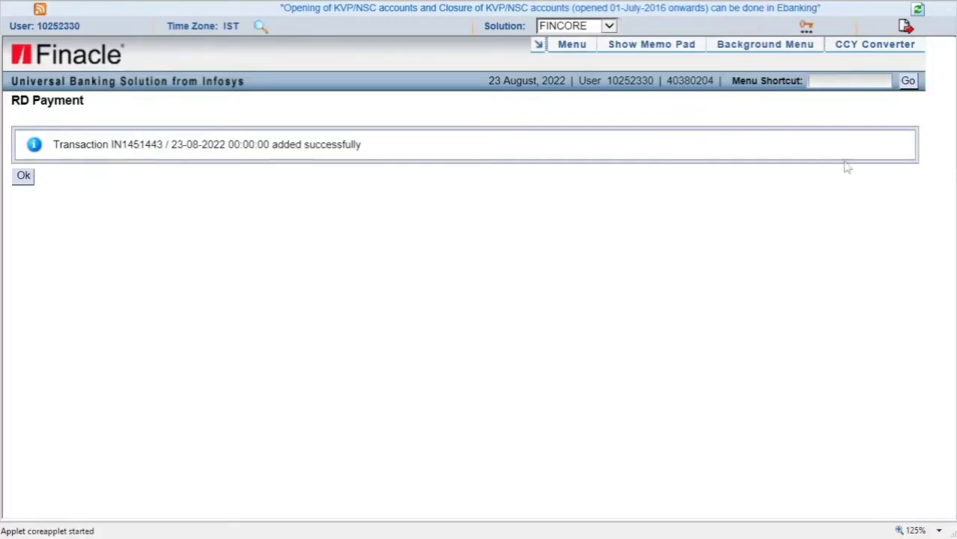
type("C")
left_click(847, 164)
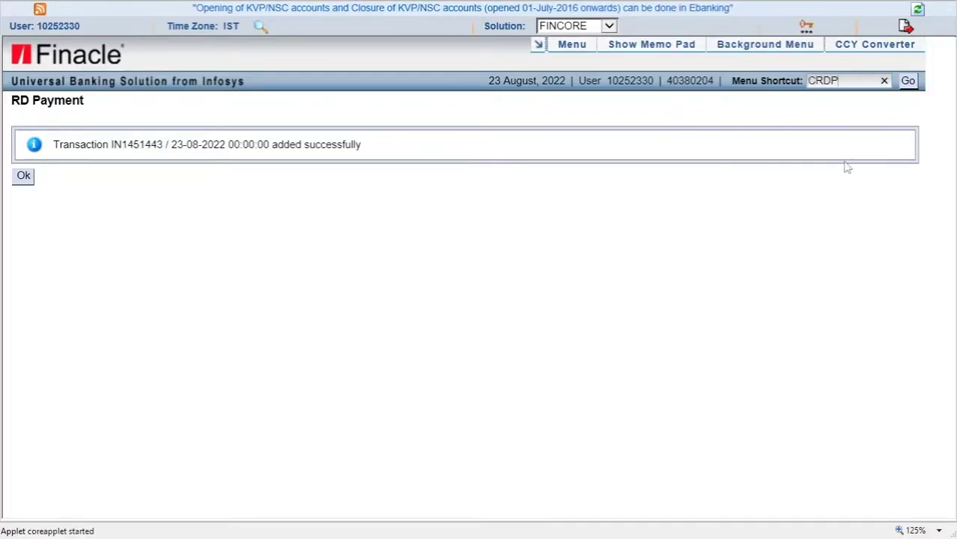
key("Return")
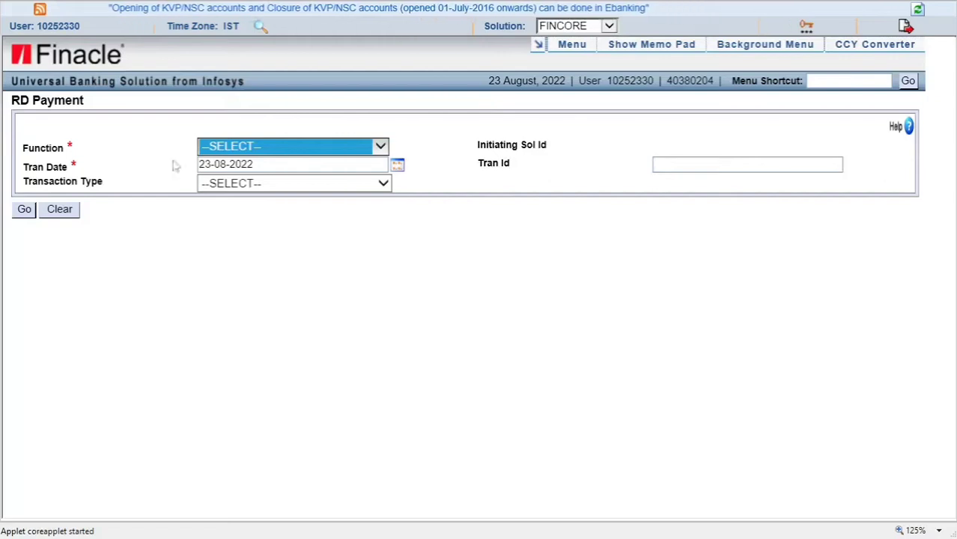
Load the added RD cash deposit with function D- DELETE and its transaction ID, and review its details
left_click(238, 149)
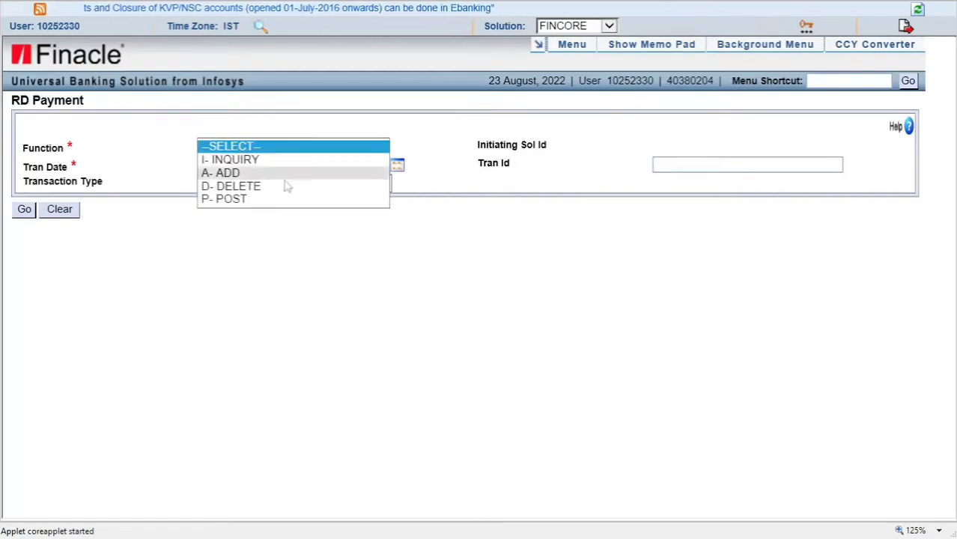
left_click(238, 187)
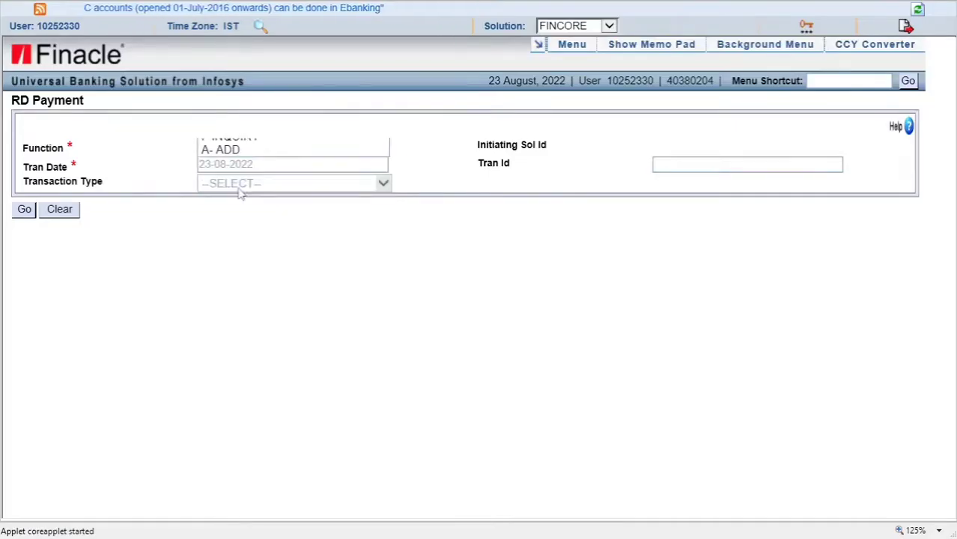
left_click(673, 166)
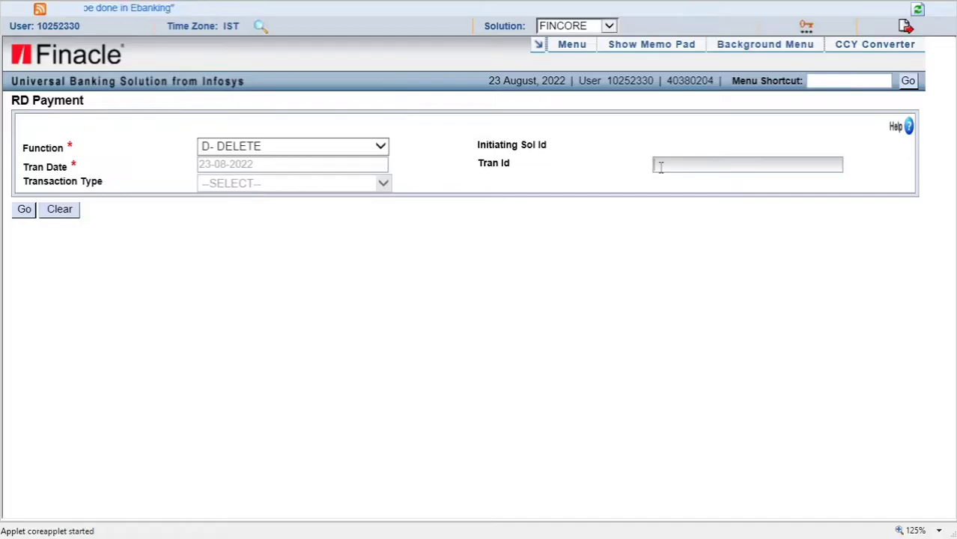
left_click(580, 238)
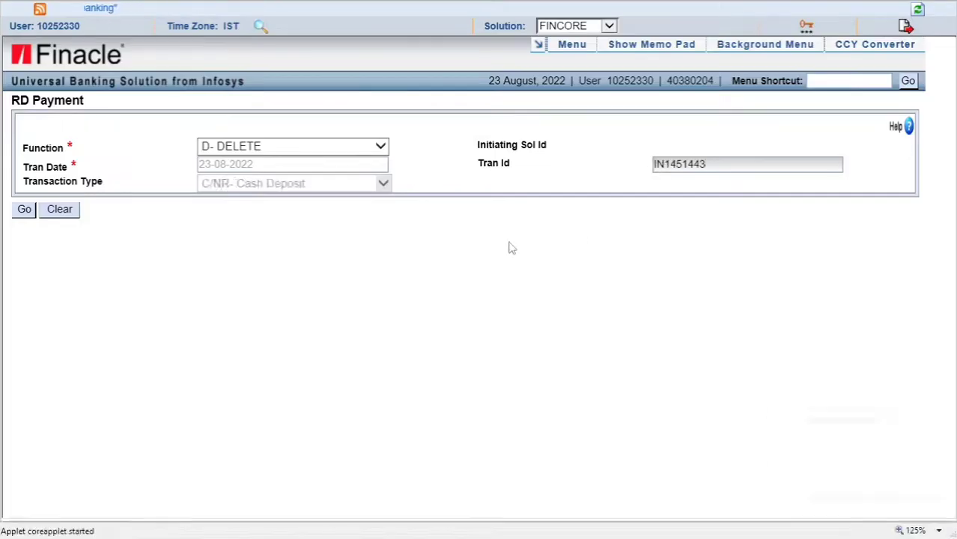
left_click(25, 211)
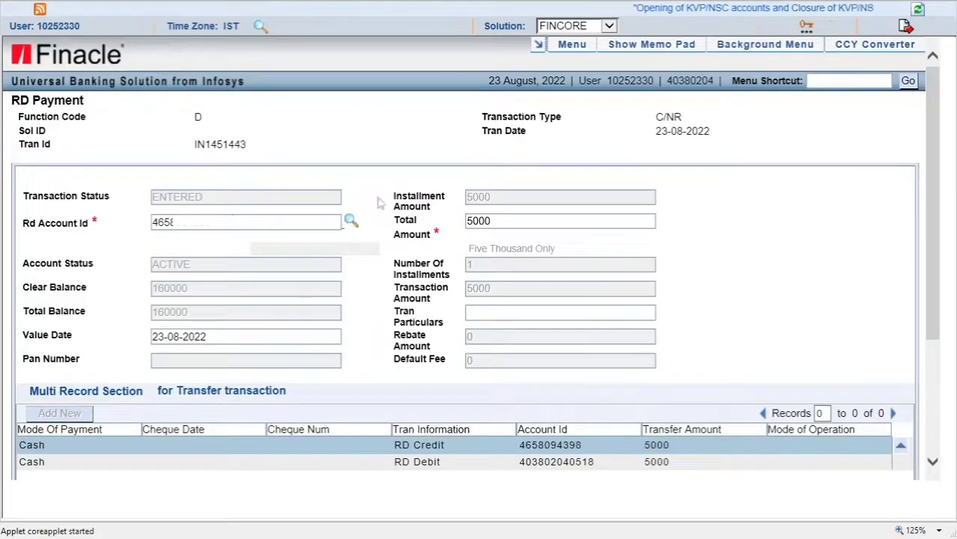
scroll(380, 250, "down", 2)
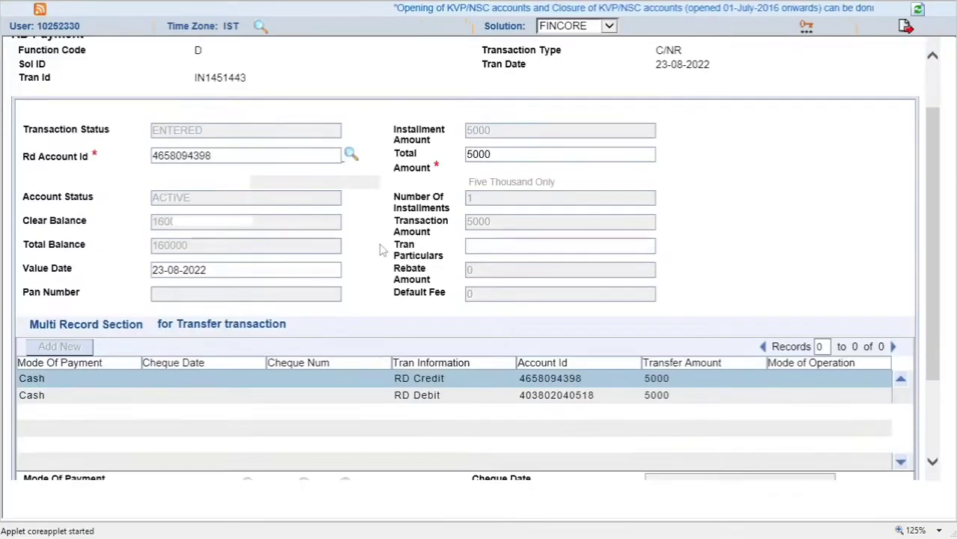
scroll(379, 249, "up", 2)
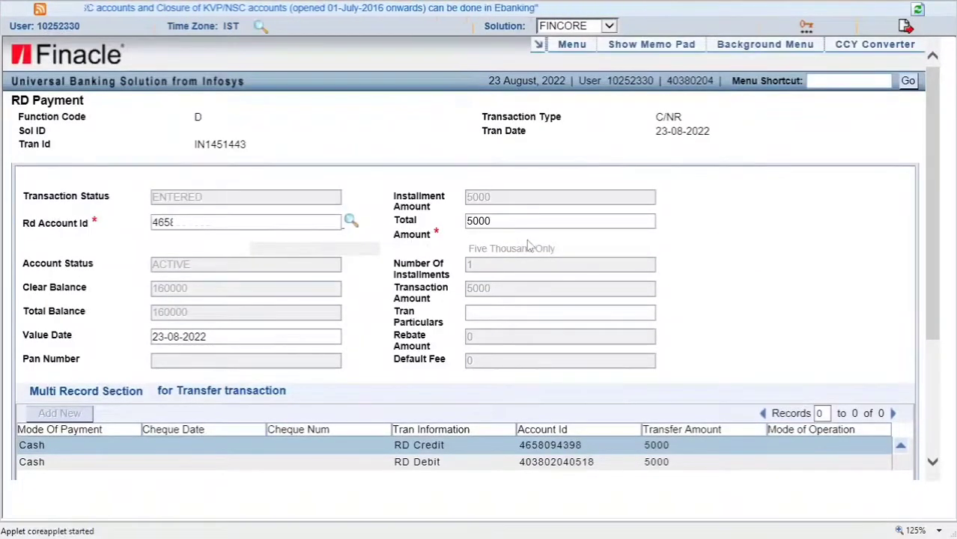
scroll(528, 245, "down", 5)
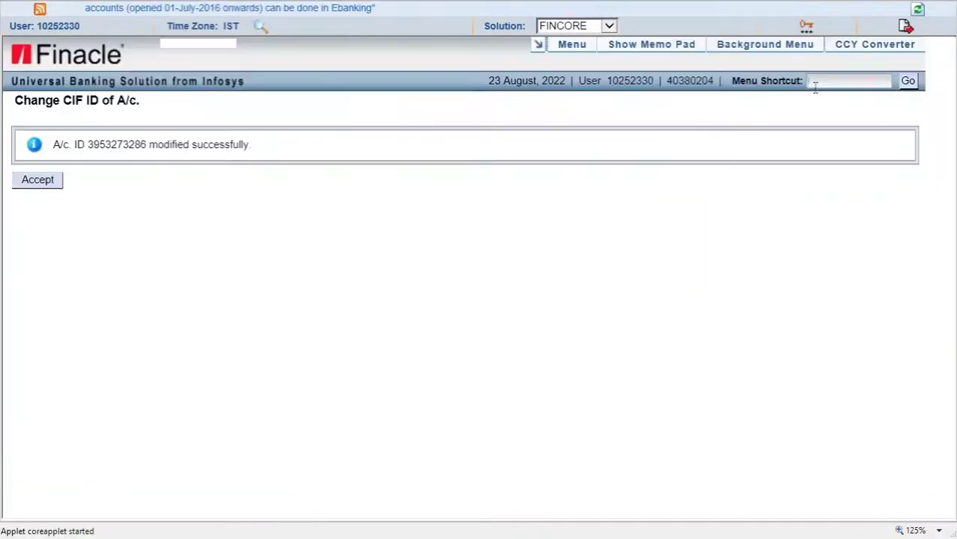
Open the Transactions Maintenance screen using the menu shortcut CTM
left_click(815, 81)
type("CTM")
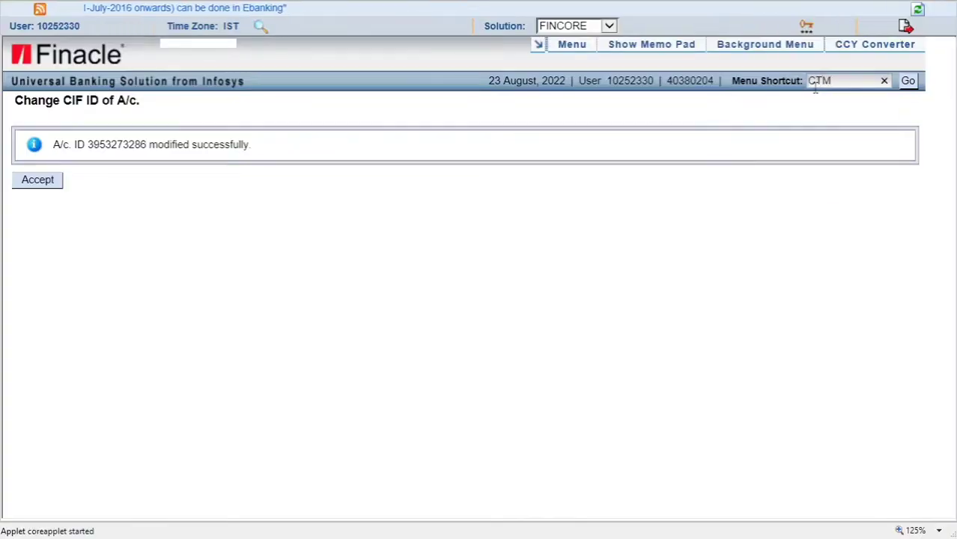
key("Return")
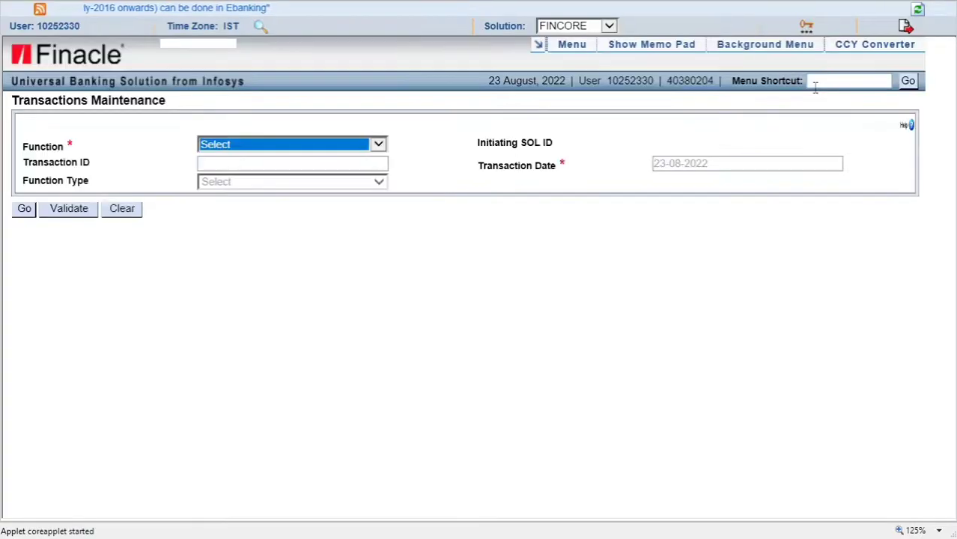
Start a new transaction with function A - Add and function type Withdraw
left_click(221, 150)
left_click(221, 157)
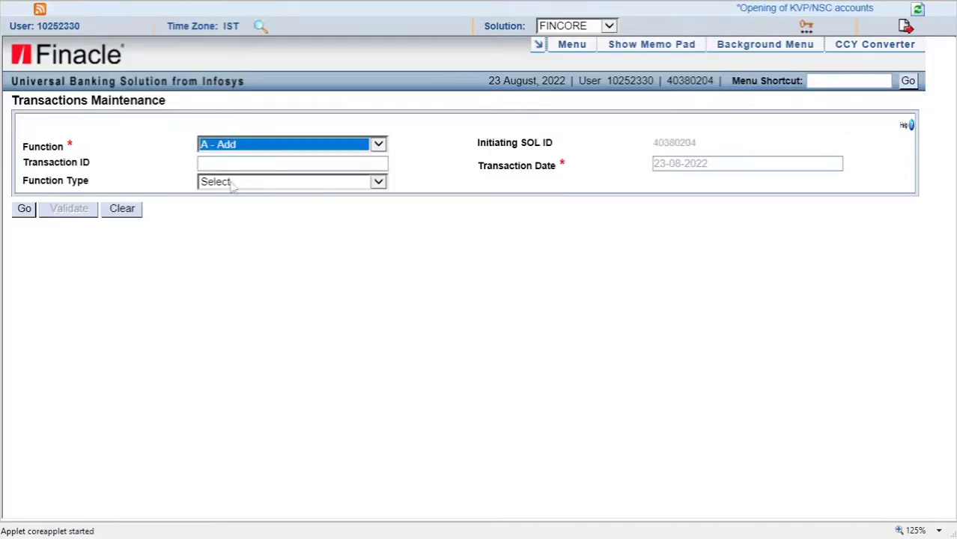
left_click(233, 184)
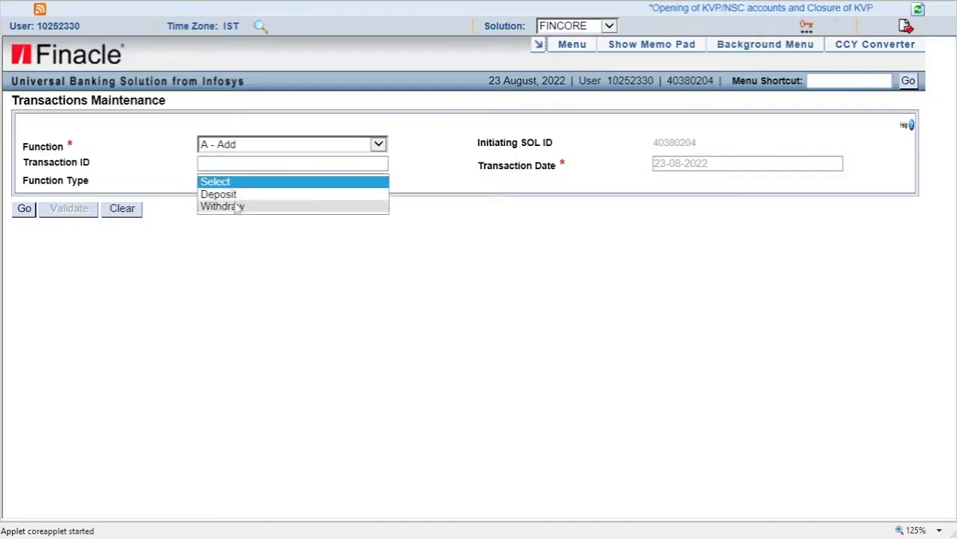
left_click(236, 207)
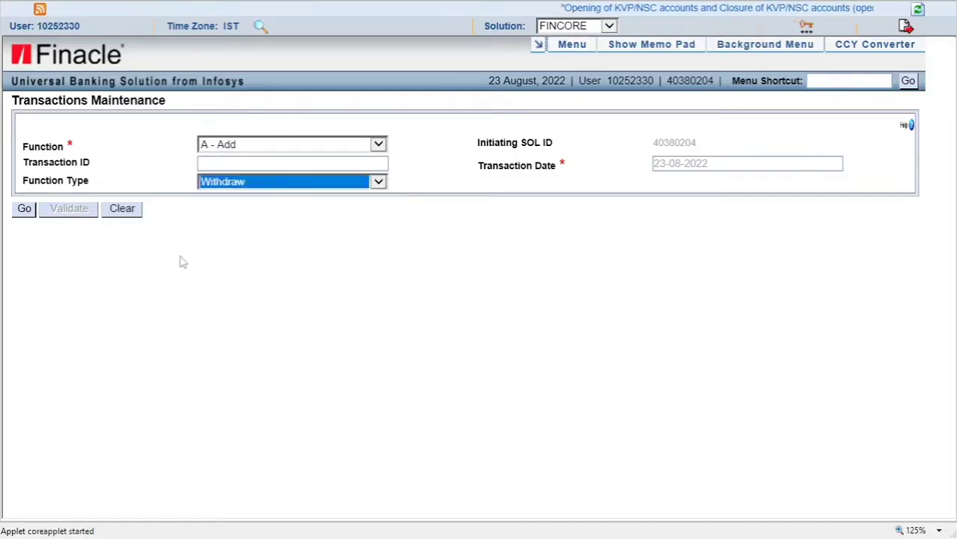
left_click(24, 209)
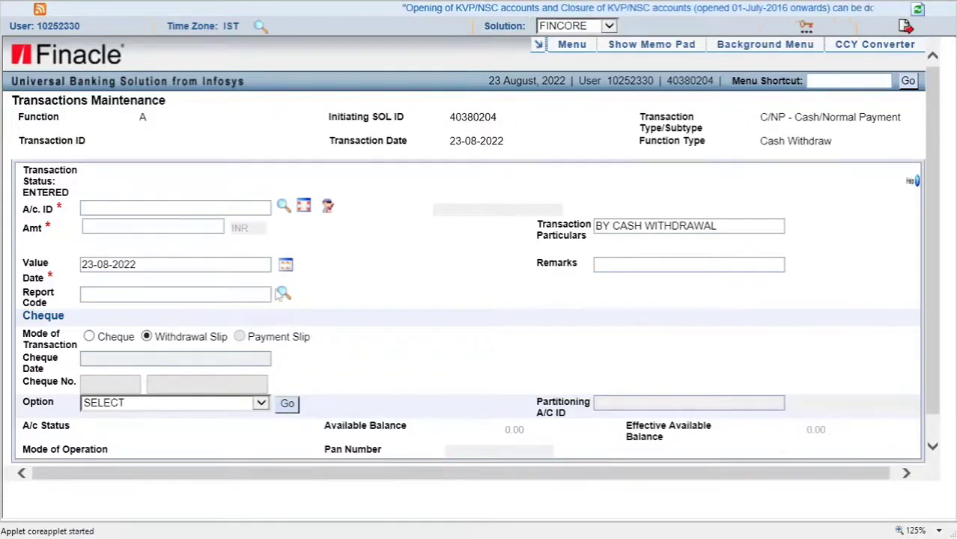
Fill in the customer's account ID and set the withdrawal amount to 1000 INR
scroll(272, 289, "down", 1)
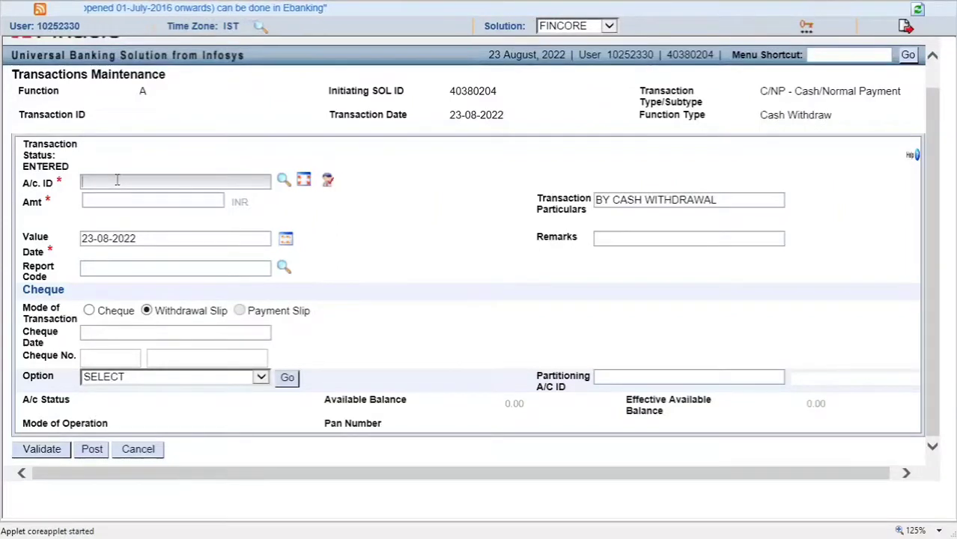
type("01")
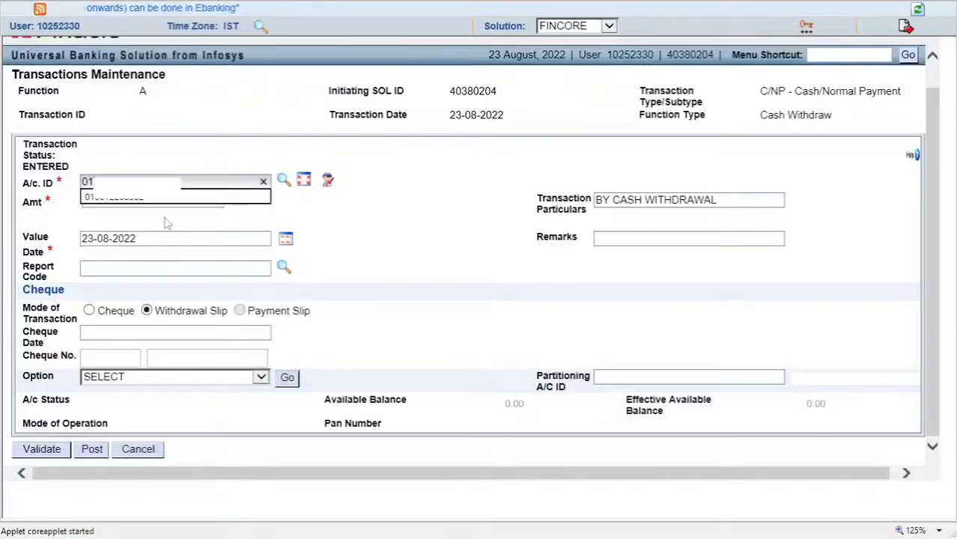
type("2")
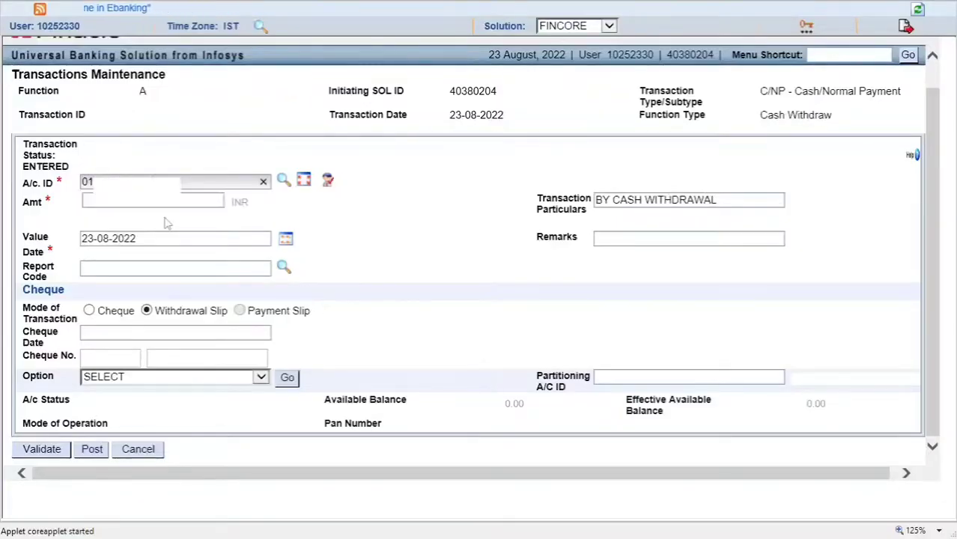
key("Tab")
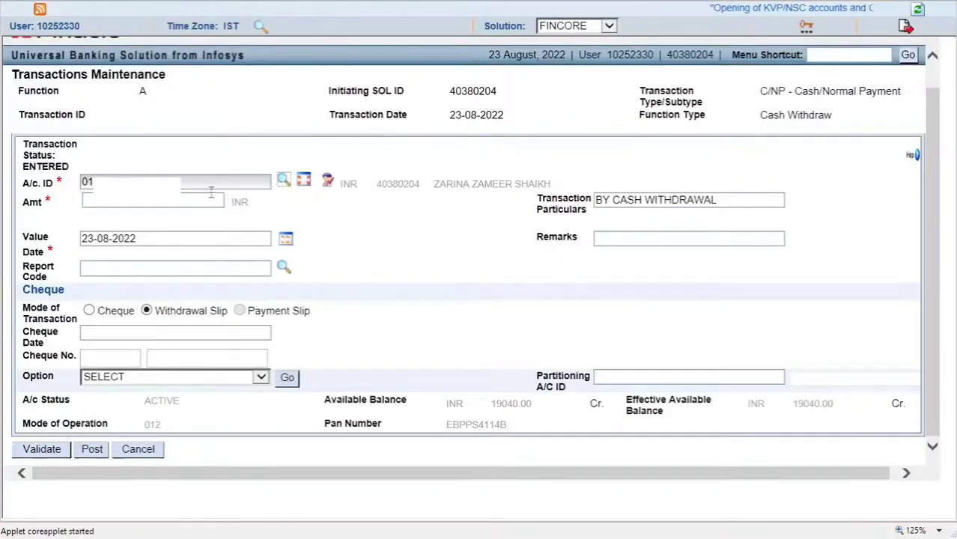
left_click(168, 203)
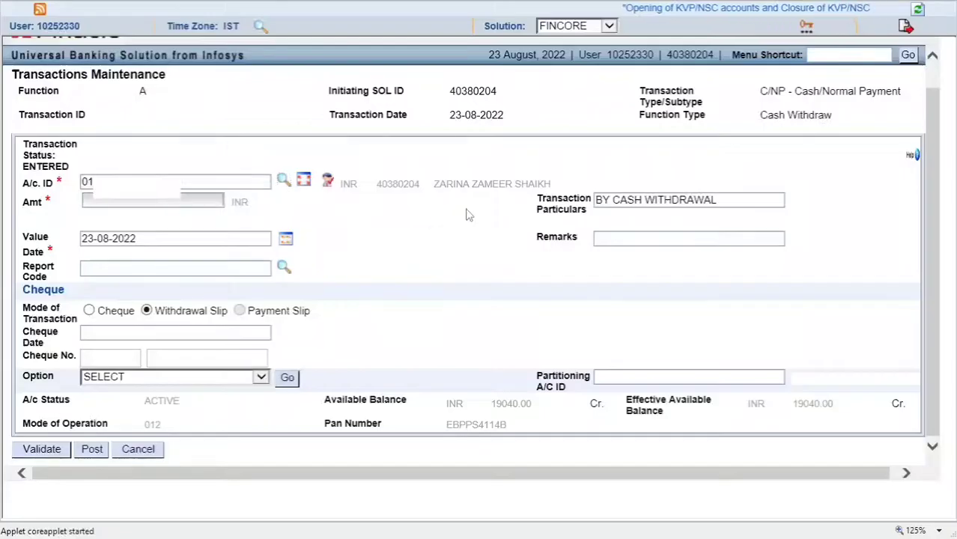
type("1000")
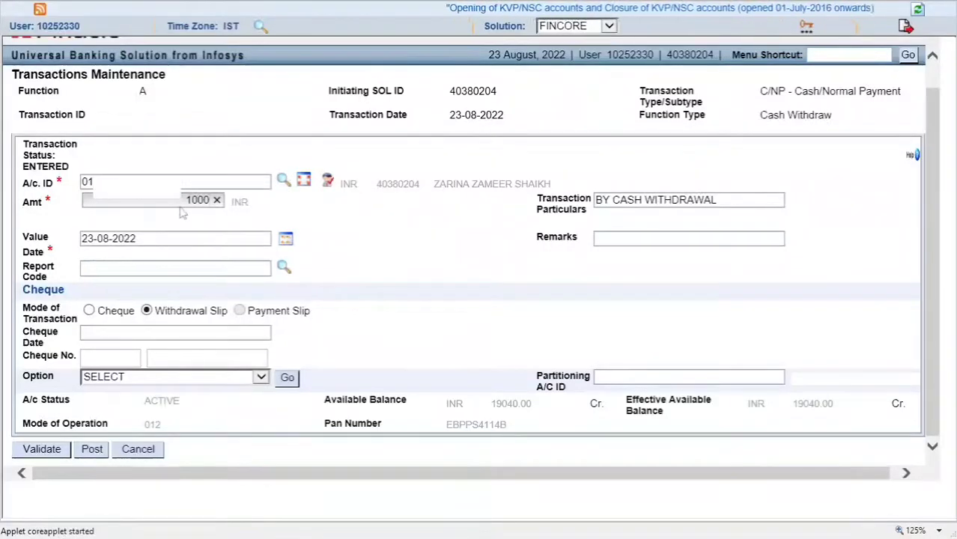
key("Tab")
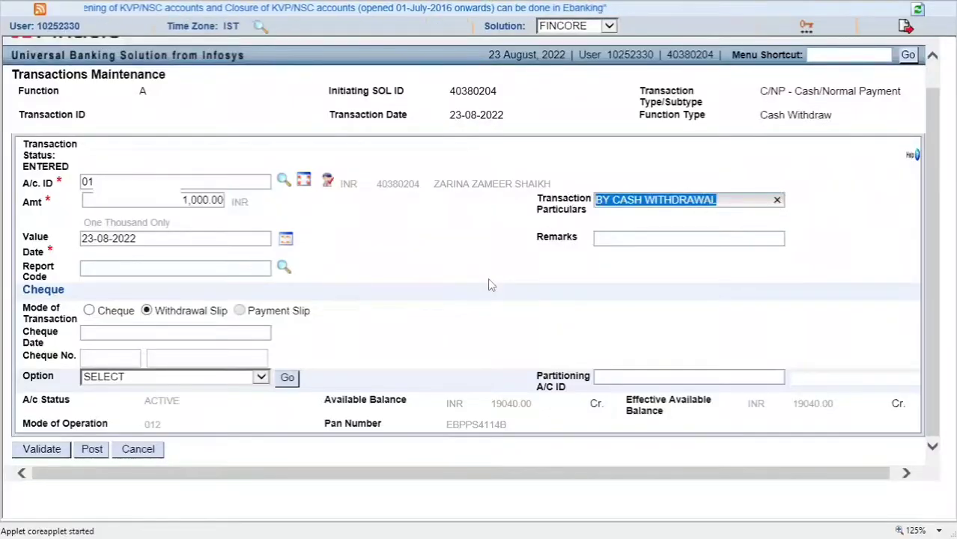
Replace the transaction particulars with "WRONG AMOUNT DEPOSIT WDL"
type("WRONG")
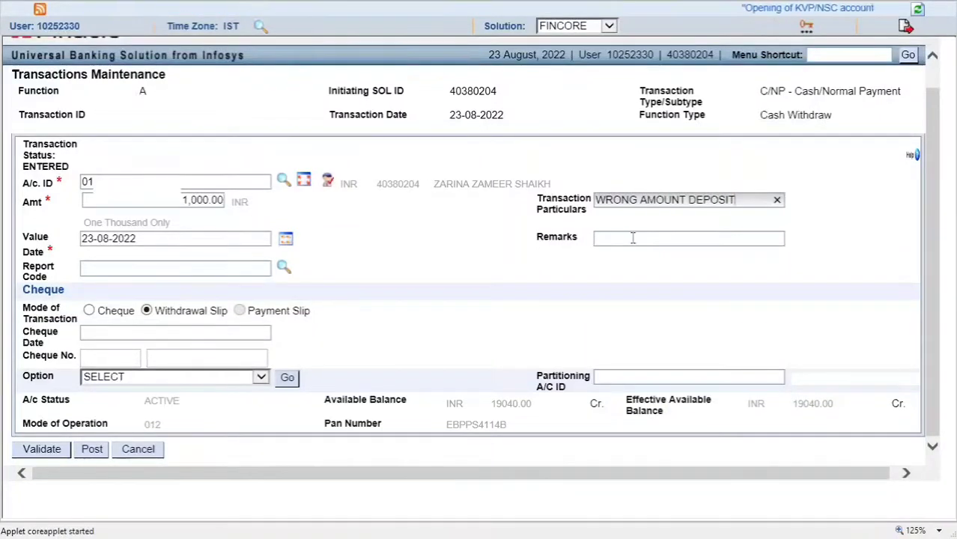
type("AMOUNT DEPOSIT WDL")
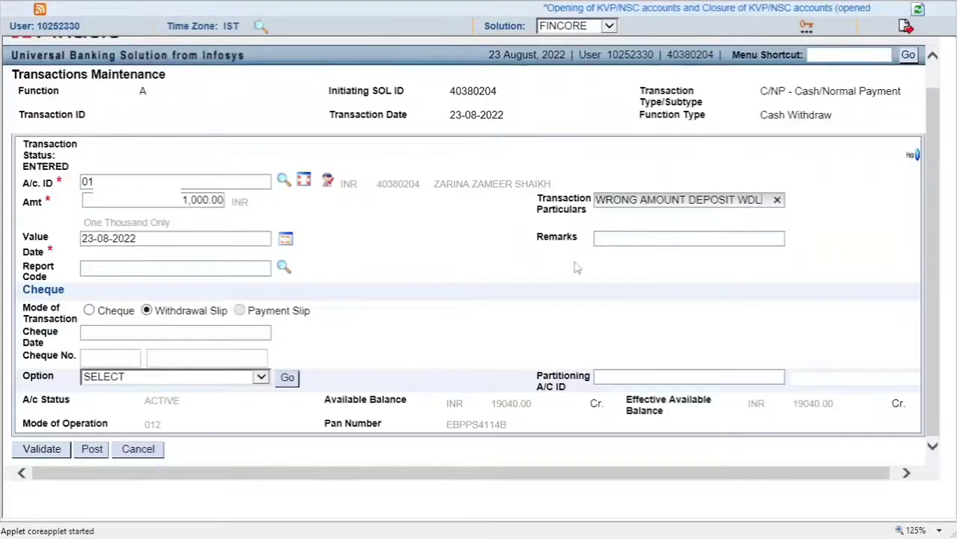
left_click(541, 271)
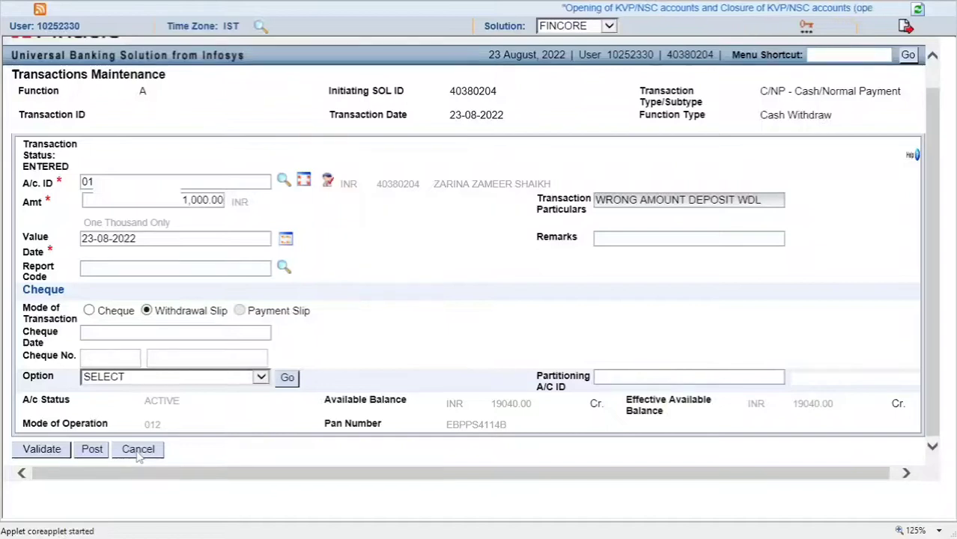
Cancel the cash withdrawal entry and open the PPF Deposit and LNPPF Repayment menu using the menu shortcut CPDTM
left_click(138, 452)
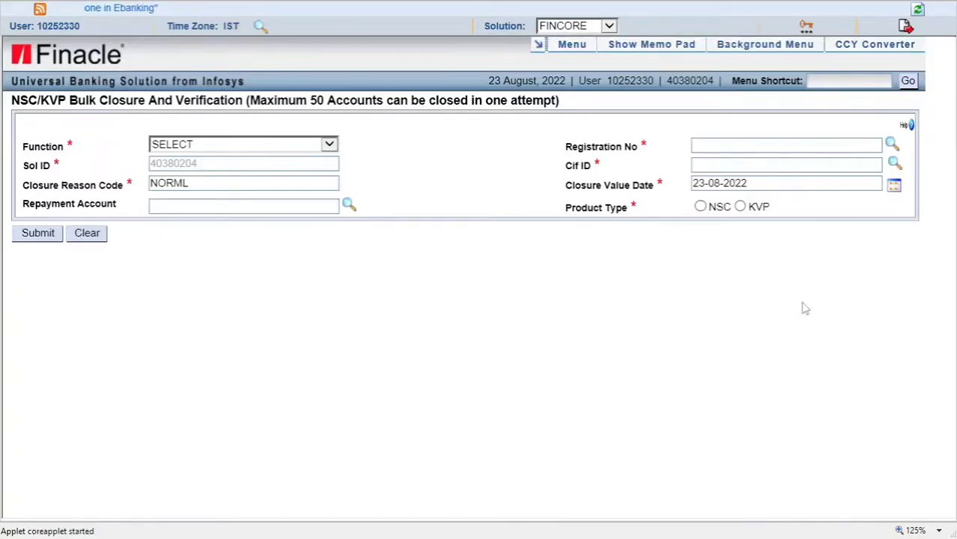
type("CPDTM")
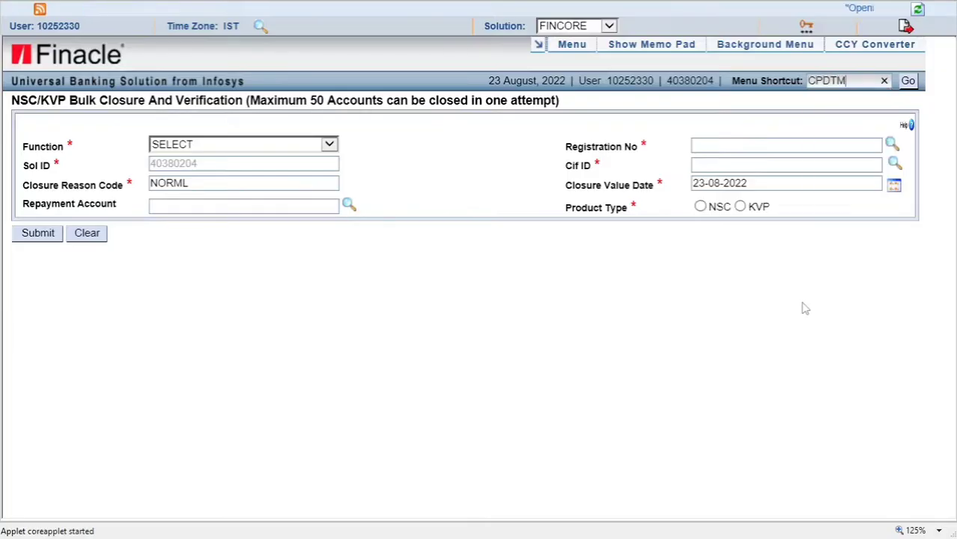
key("Return")
key("Return")
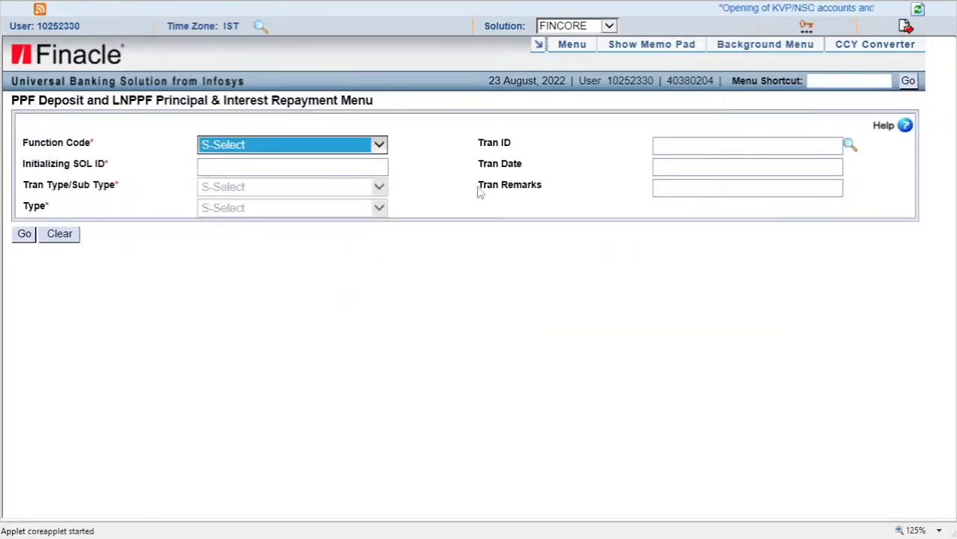
Open a new PPF deposit entry with A-Add, C/NR--Cash Normal Receipt and N-Normal Contribution, and cancel it
left_click(228, 145)
left_click(225, 156)
left_click(232, 187)
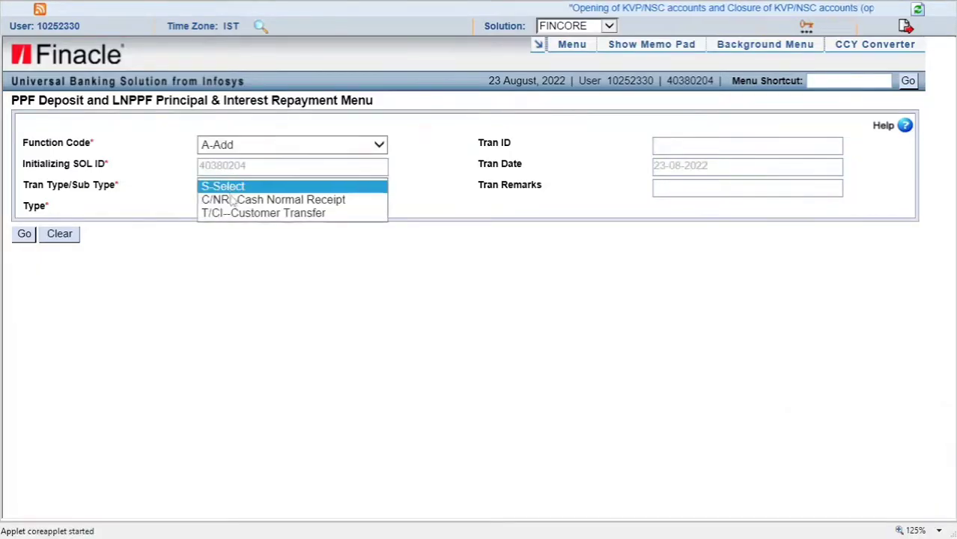
left_click(234, 197)
left_click(234, 209)
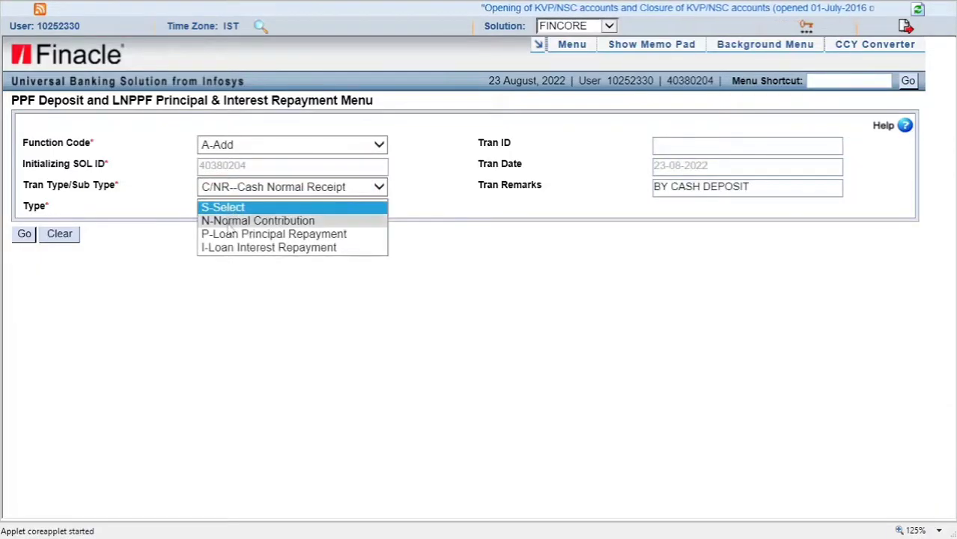
left_click(234, 221)
left_click(25, 234)
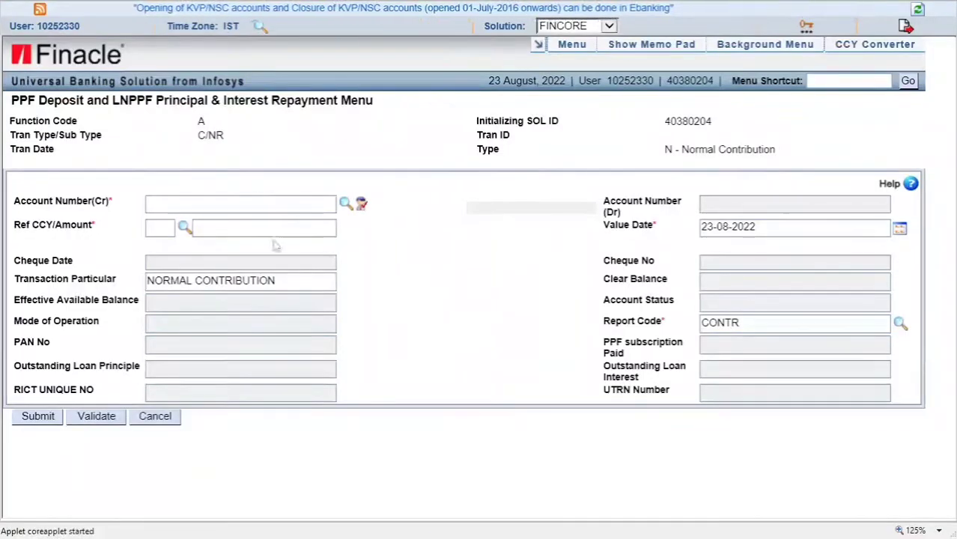
left_click(170, 421)
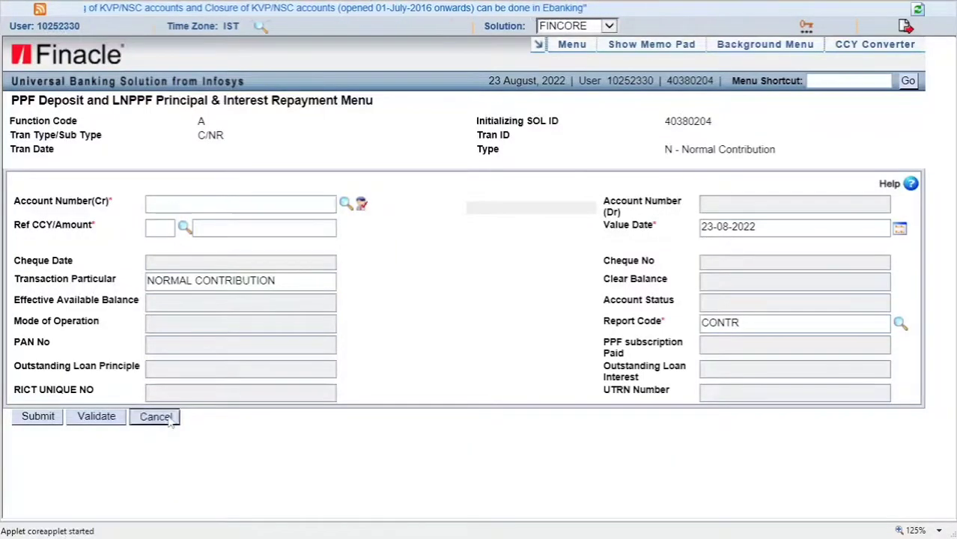
Open the PPF Withdrawal, Loan Disbursement and Interest Recovery menu using the menu shortcut CPWTM
left_click(830, 82)
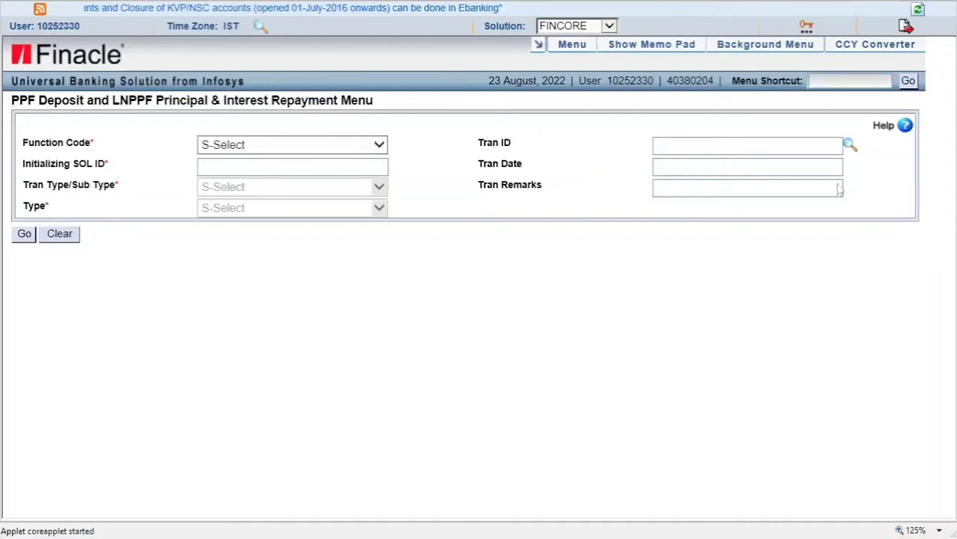
type("CPWTM")
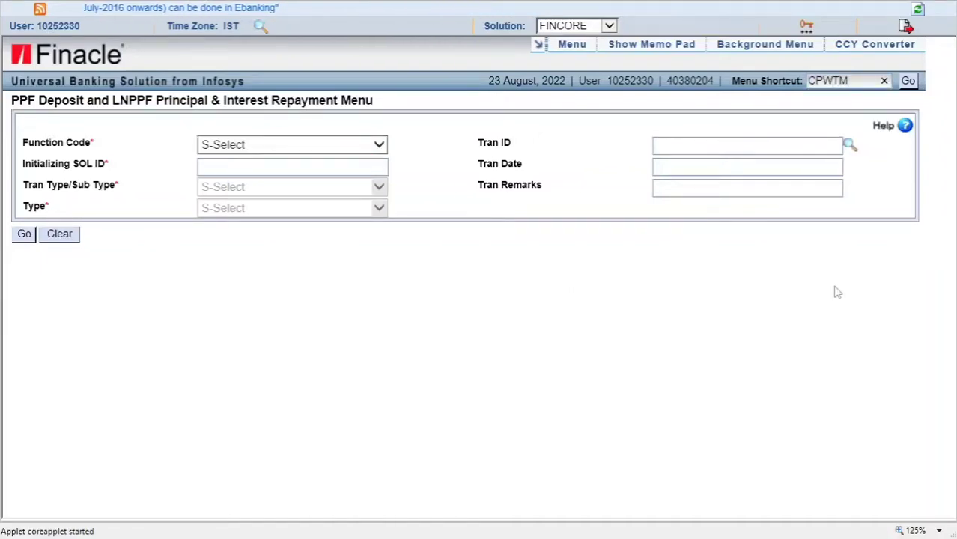
key("Return")
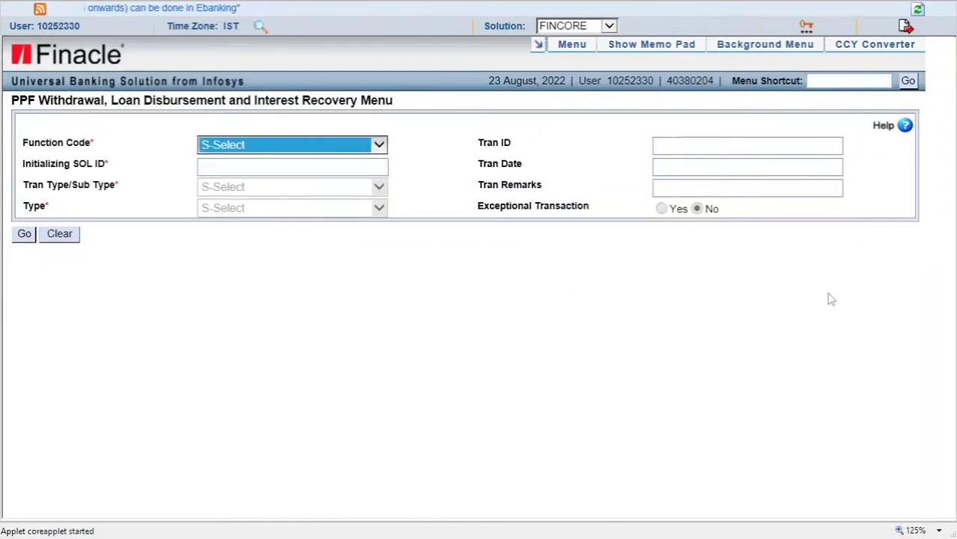
Start a new PPF withdrawal with function A-Add, transaction type C/NP--Cash Normal Payment and type N-Normal Withdrawal
left_click(224, 145)
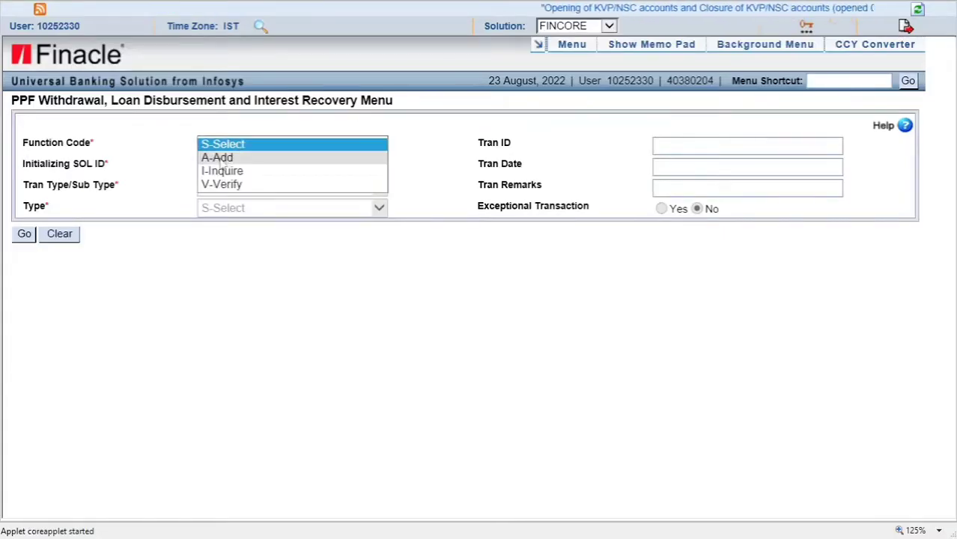
left_click(219, 158)
left_click(229, 187)
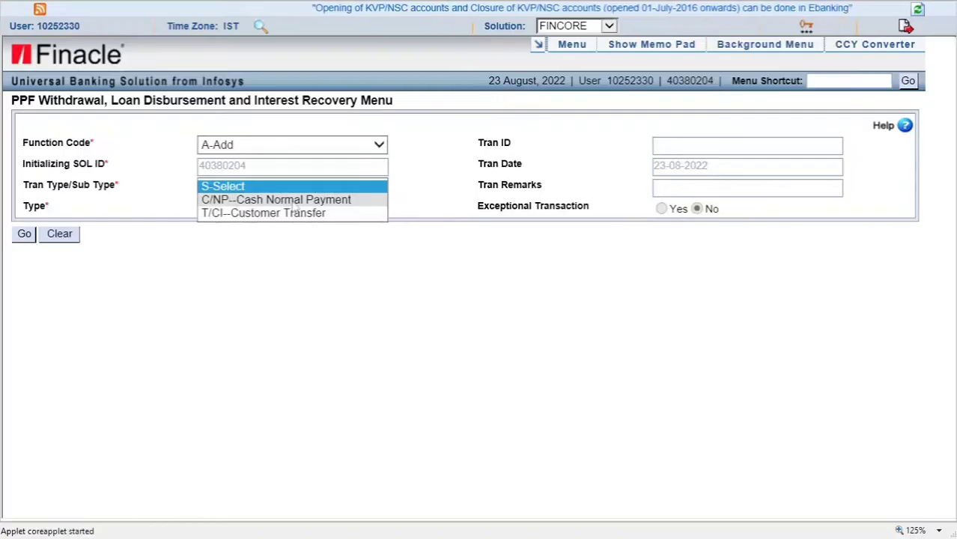
left_click(234, 200)
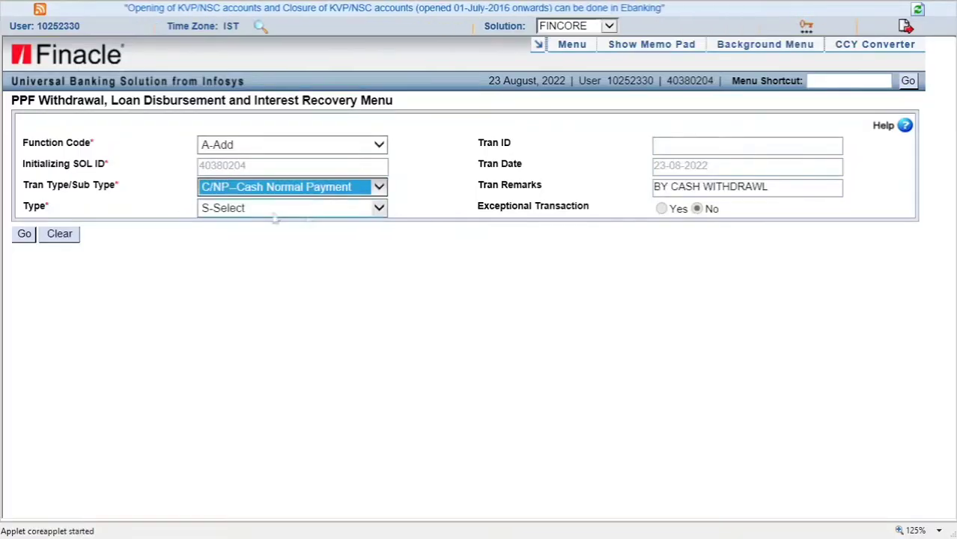
left_click(274, 210)
left_click(254, 221)
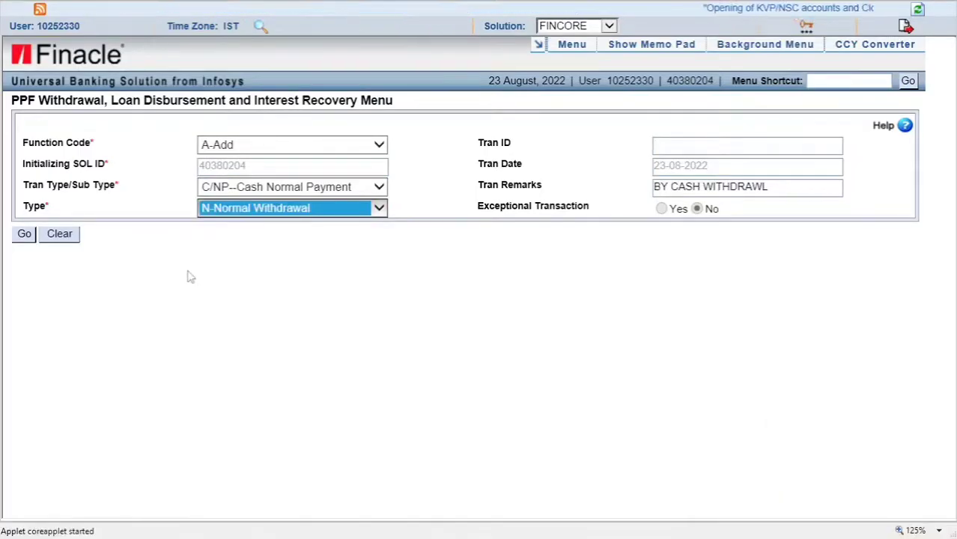
left_click(24, 235)
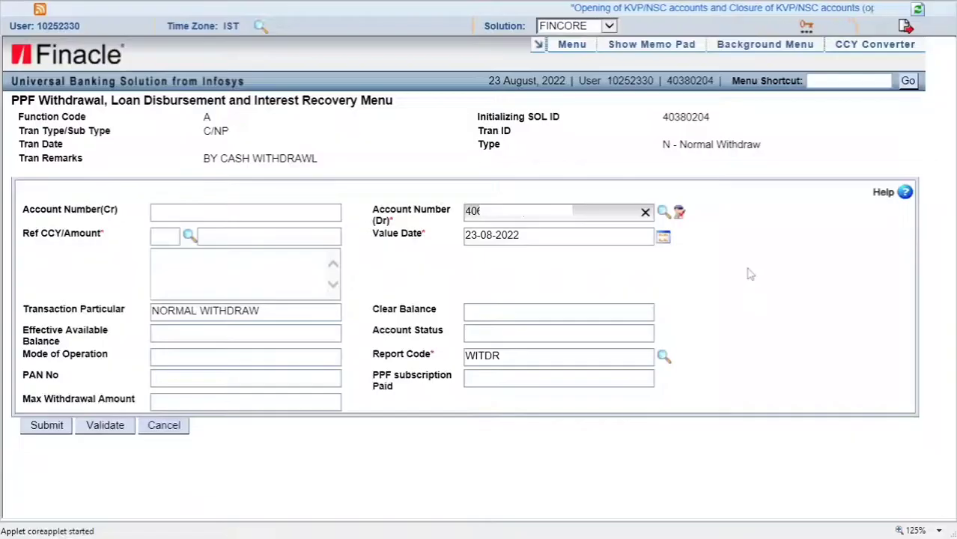
Fill in the customer's PPF account number as the debit account and set the amount to 1000 INR
key("Tab")
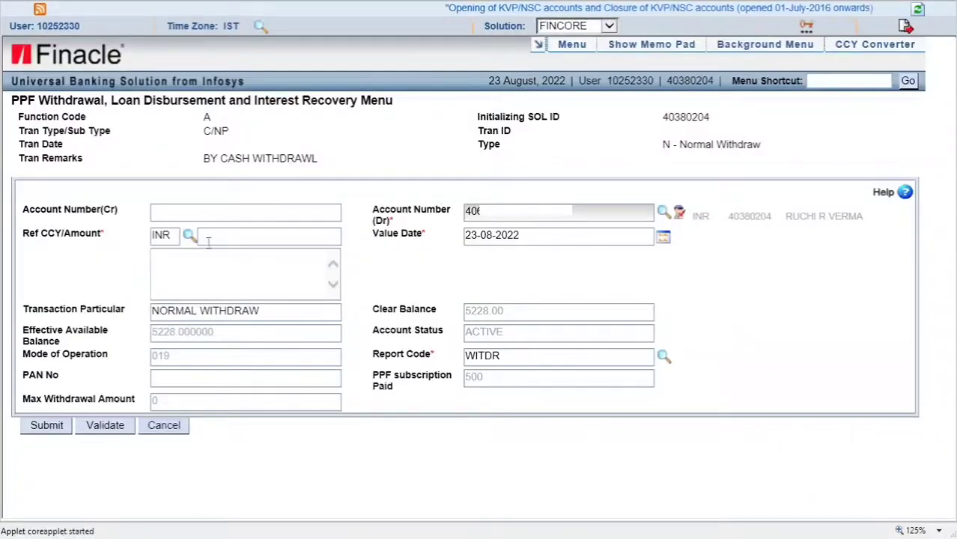
left_click(289, 238)
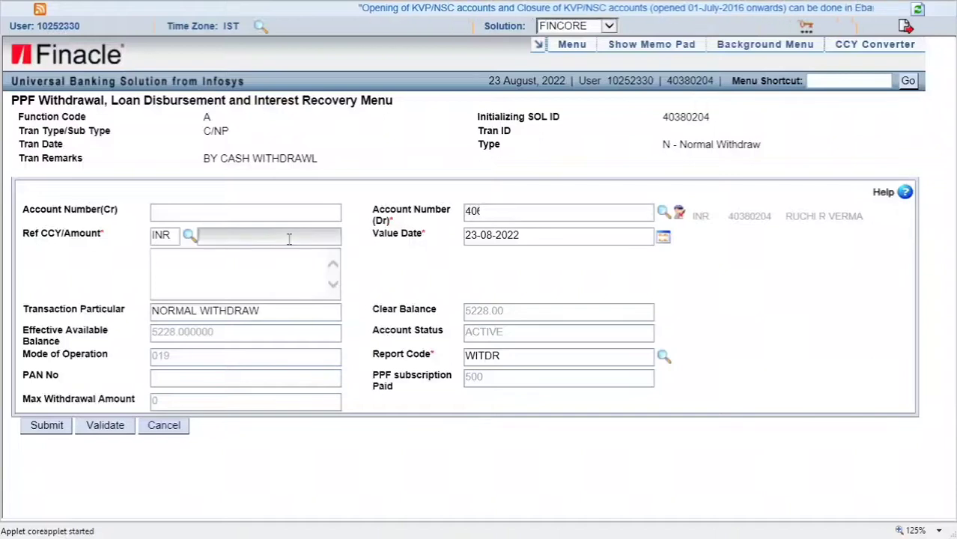
type("1000")
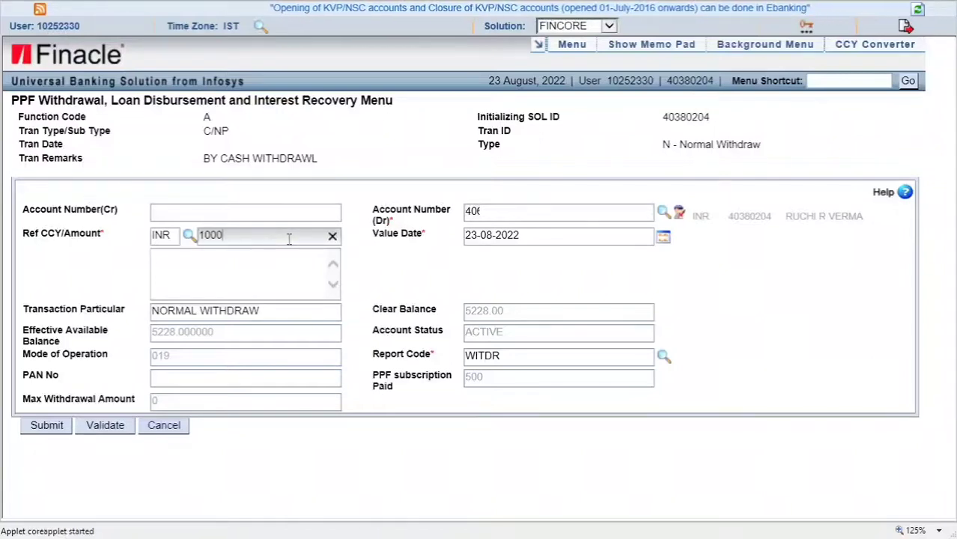
key("Tab")
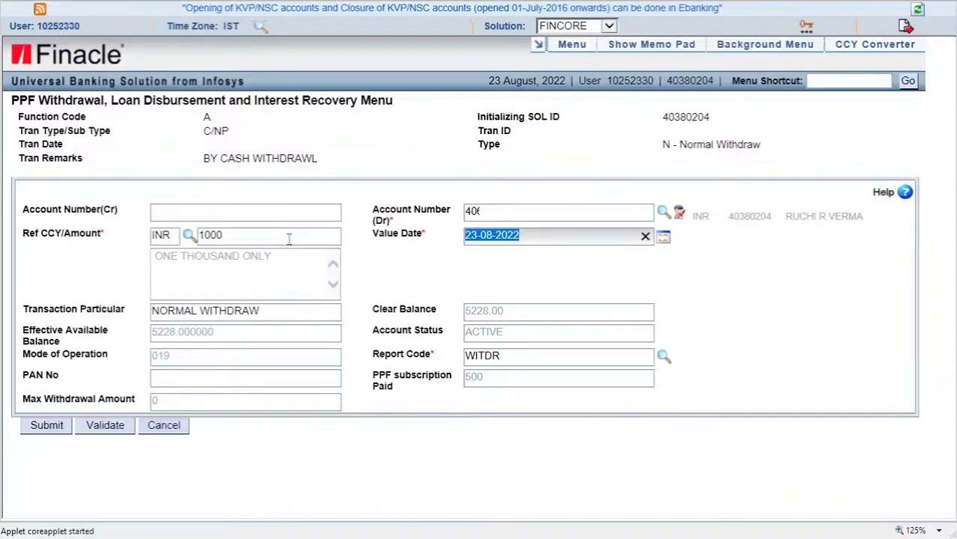
Replace the transaction particular with "WRONG AMOUNT DEPOSITED WDL"
left_click(296, 315)
left_click_drag(293, 312, 45, 316)
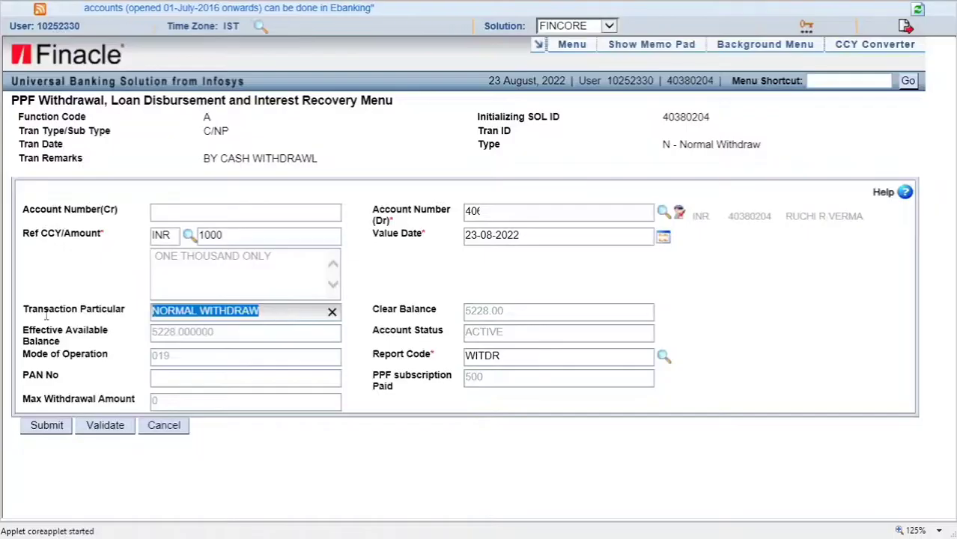
type("WR")
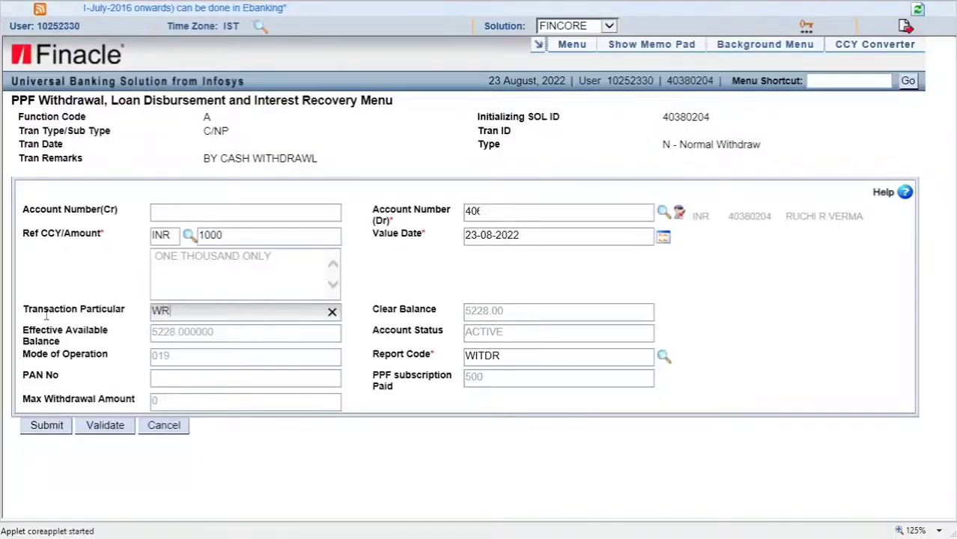
type("ONG AMOUNT DEPO")
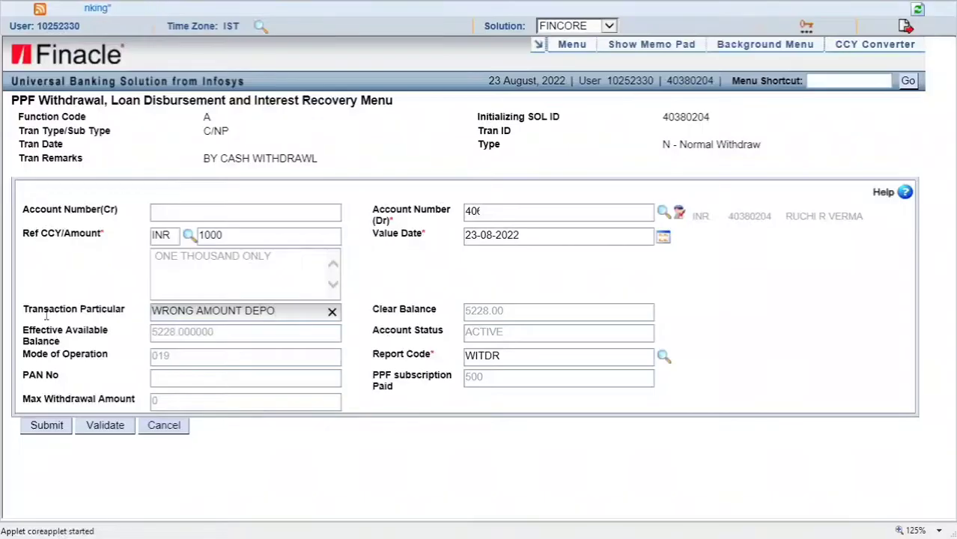
type("SITED")
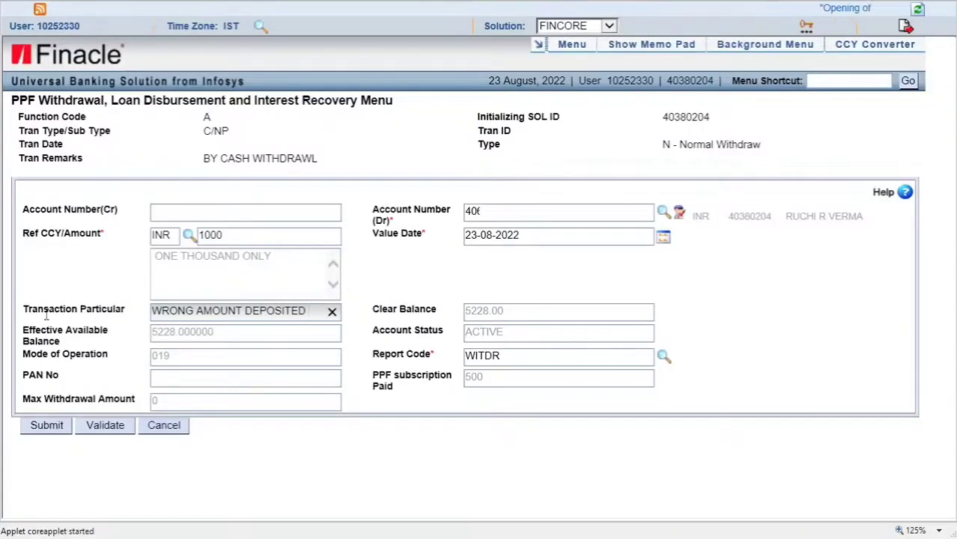
type(" WDL")
key("Tab")
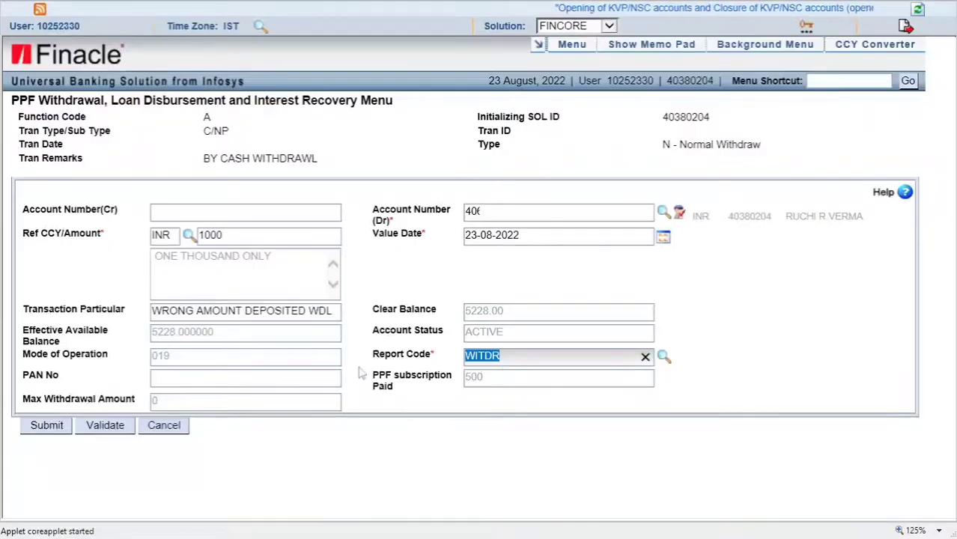
Clear the report code and choose REVRS, the code for PPF reversal transactions, from the report code list
left_click_drag(372, 351, 378, 367)
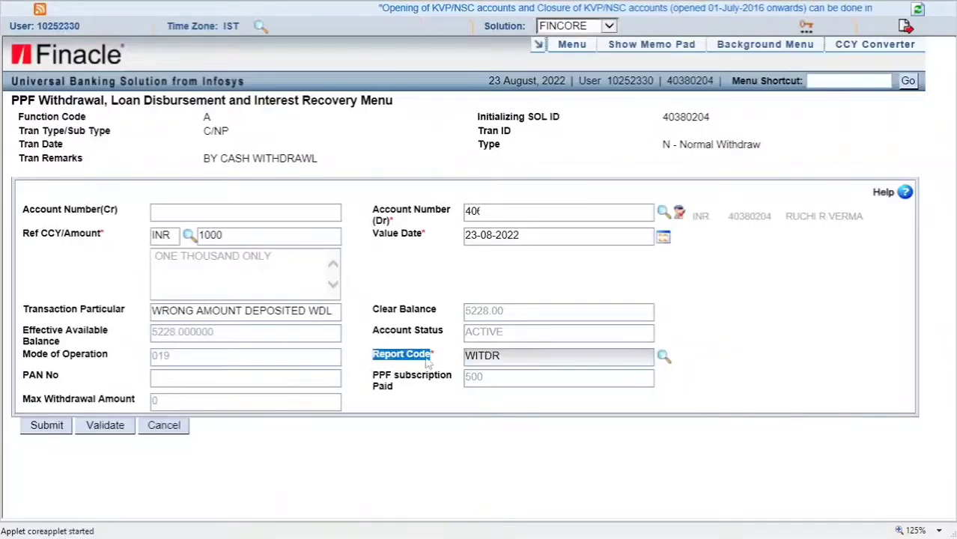
left_click(534, 354)
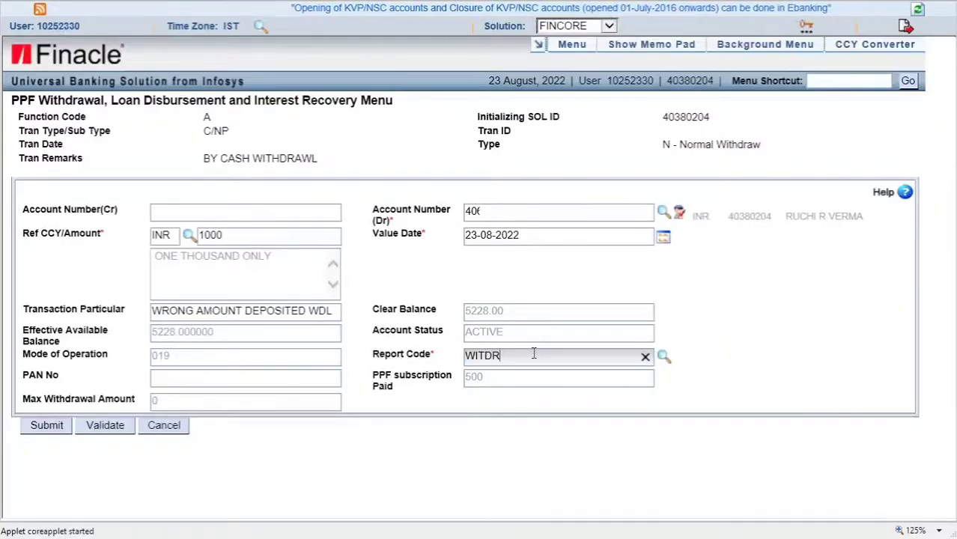
key("BackSpace")
left_click(644, 356)
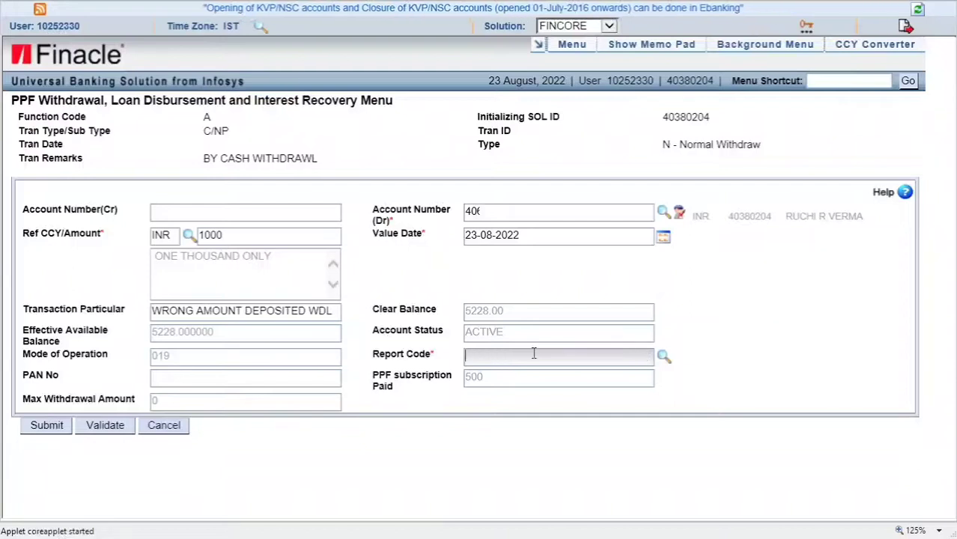
left_click(664, 358)
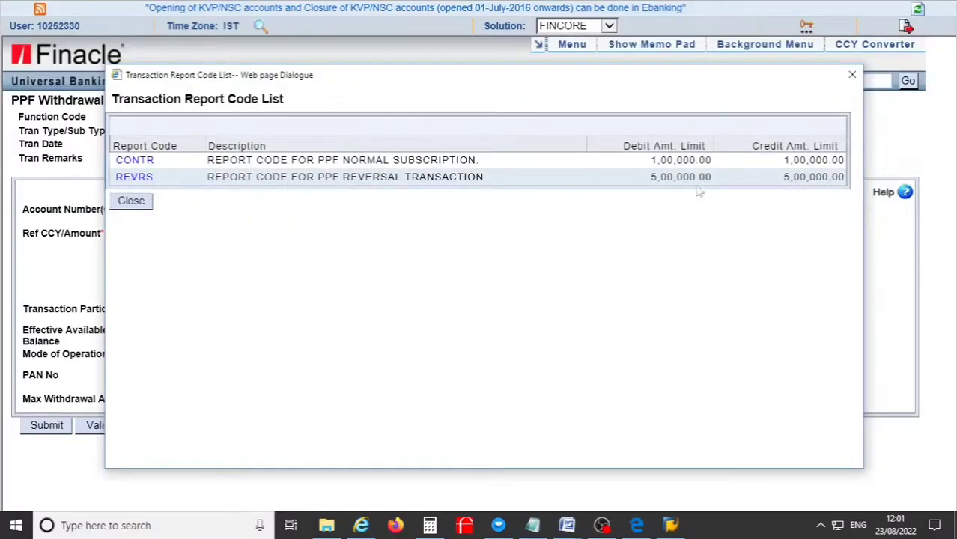
left_click(138, 179)
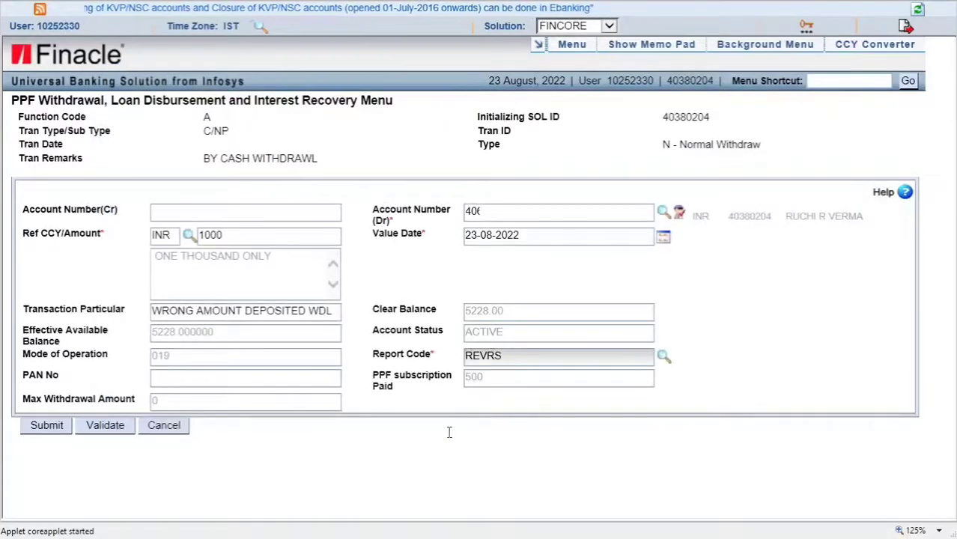
Cancel the PPF withdrawal entry without submitting it
left_click(512, 356)
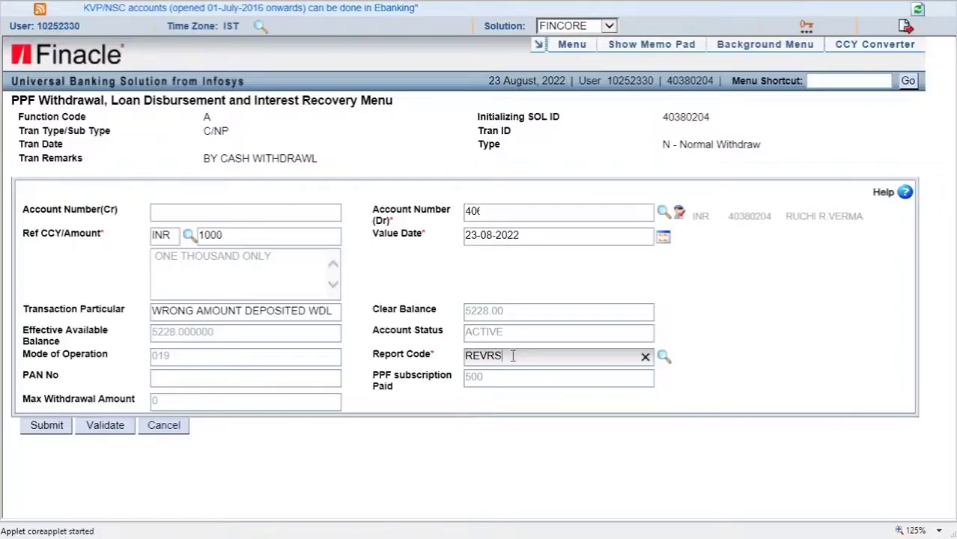
left_click(336, 456)
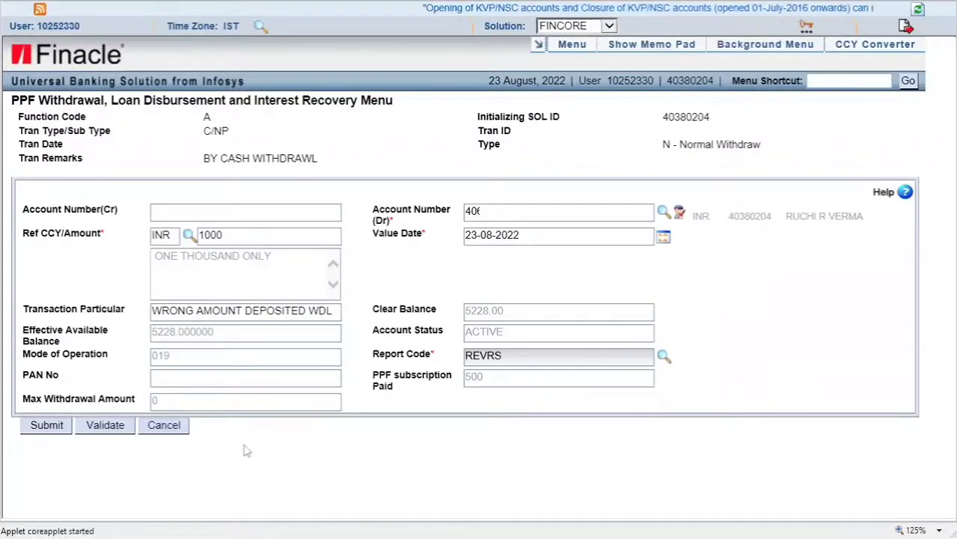
left_click(169, 433)
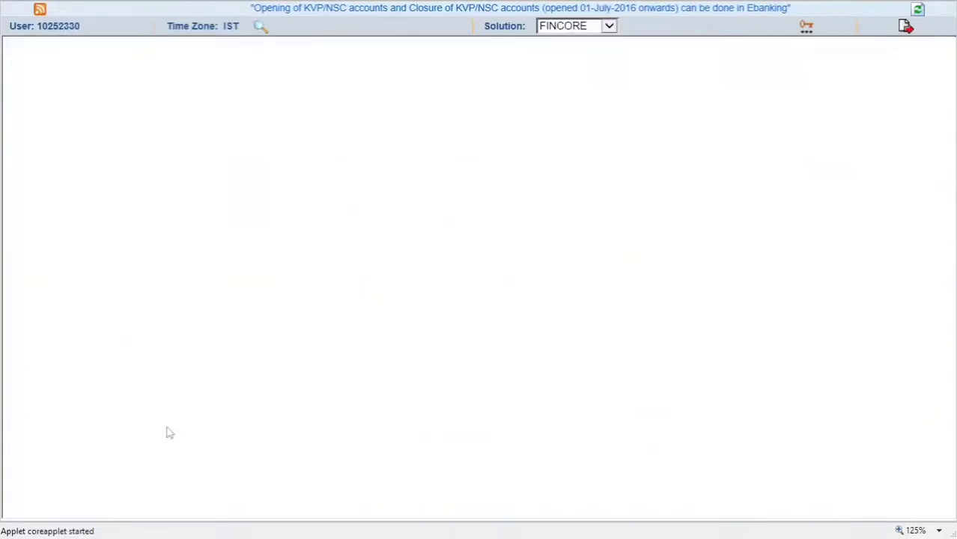